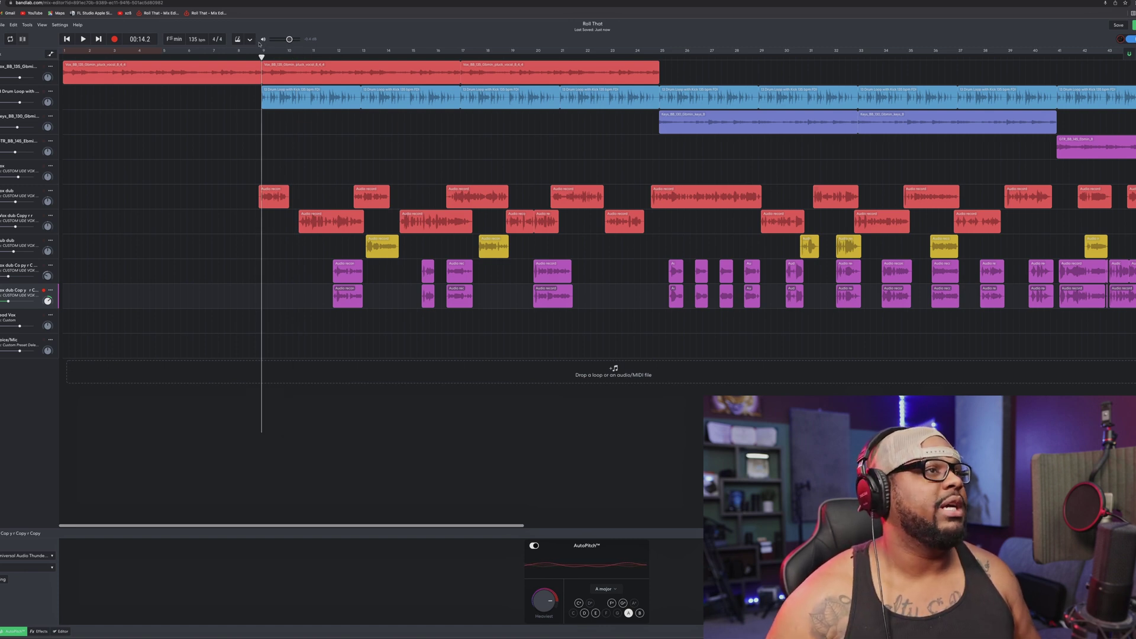
Play the mix from about 14 seconds and bring up the selected vocal track's effects chain
key("space")
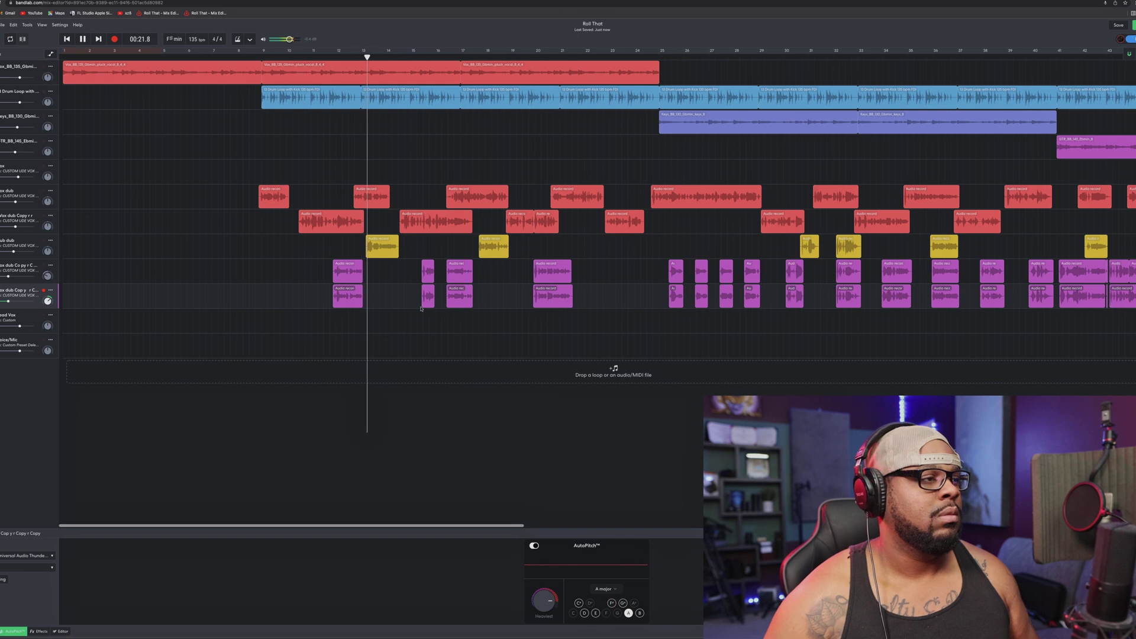
left_click(38, 631)
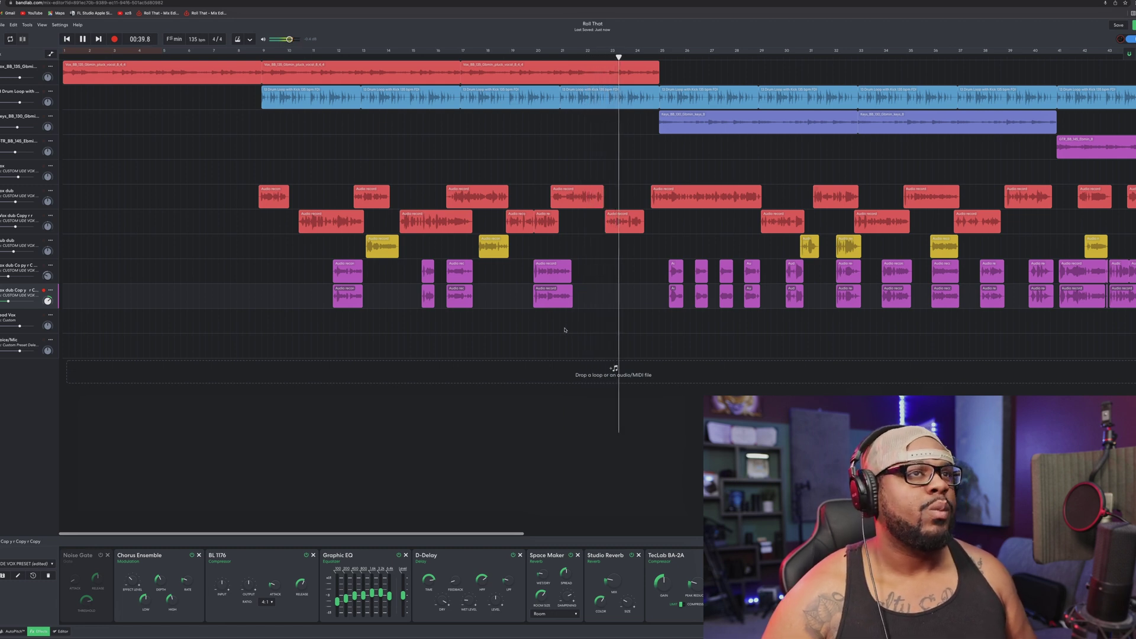
key("space")
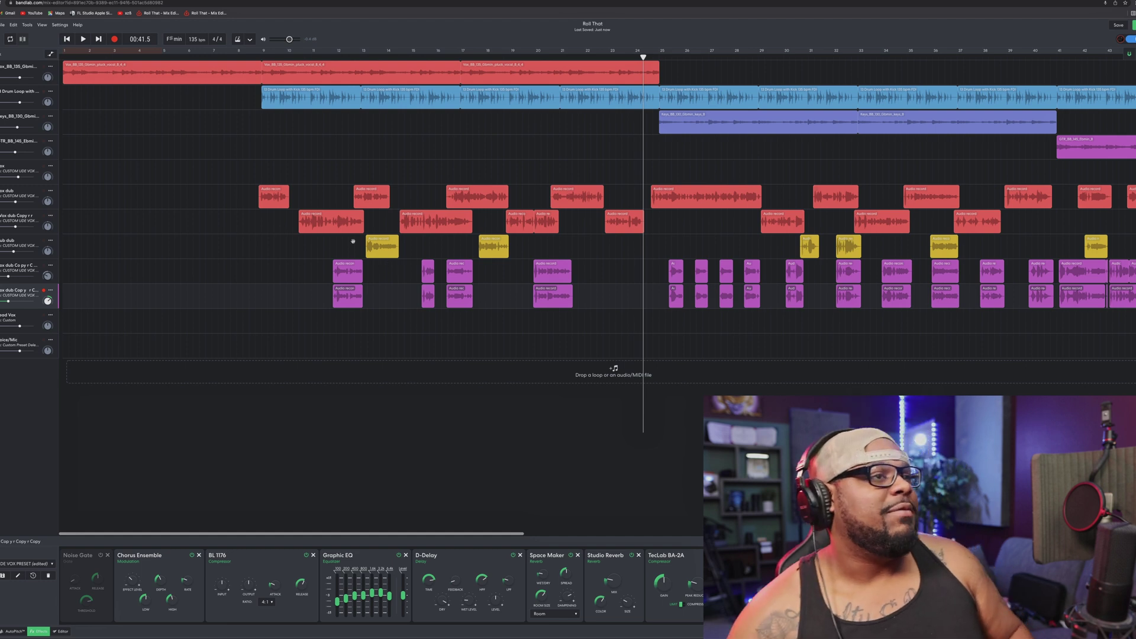
Select the Vox dub track, move the playhead near the start, and show the volume automation lanes on all tracks
left_click(26, 190)
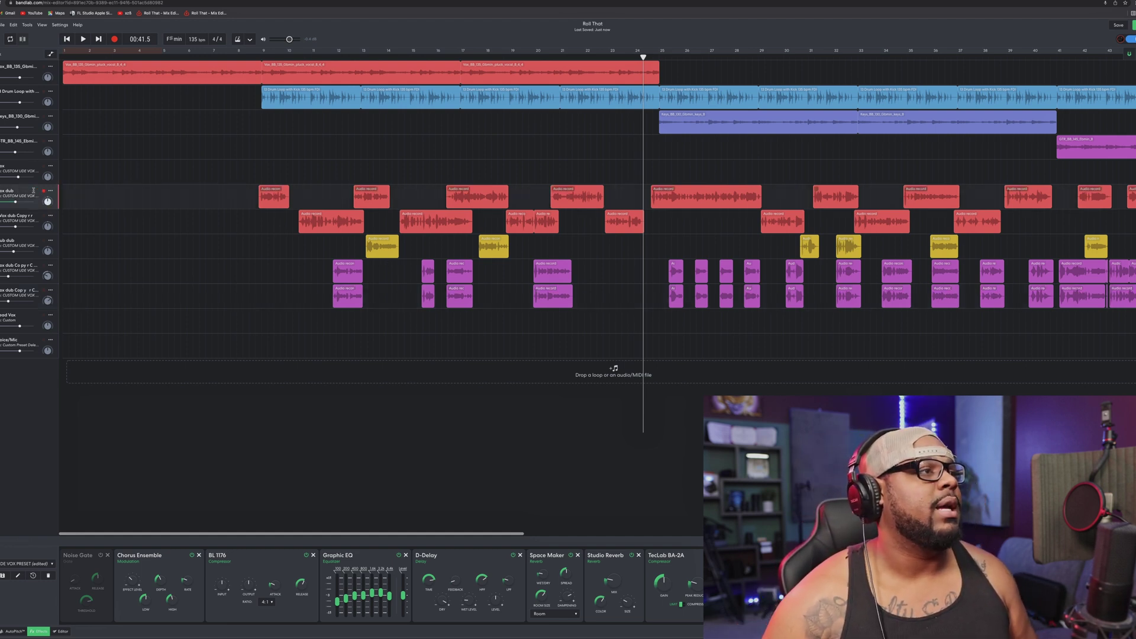
key("Home")
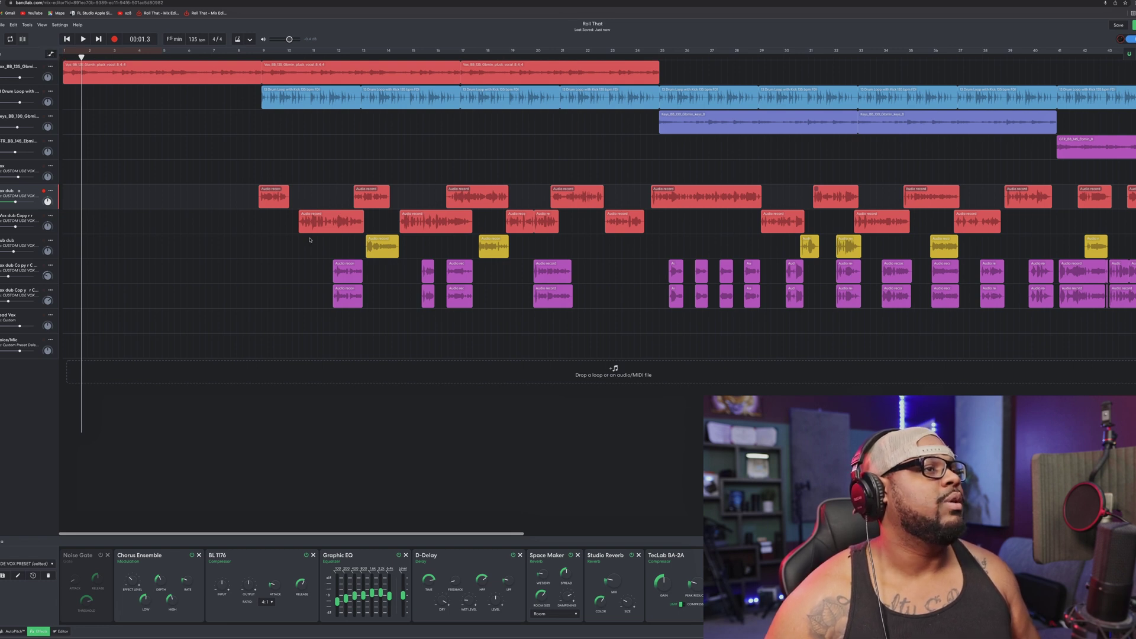
key("a")
key("a")
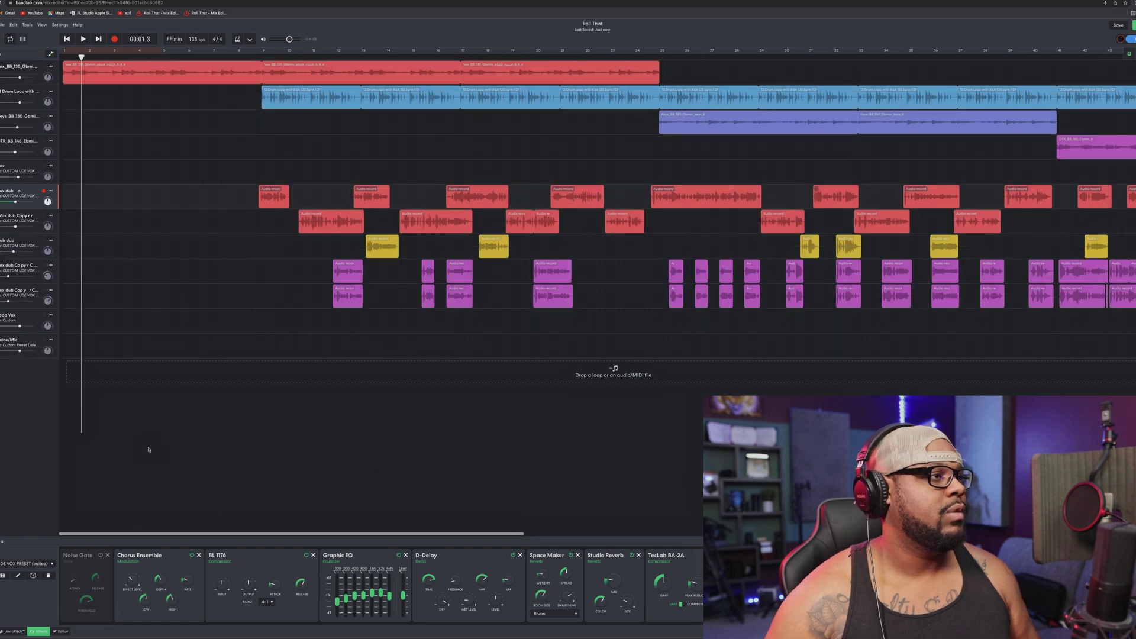
key("a")
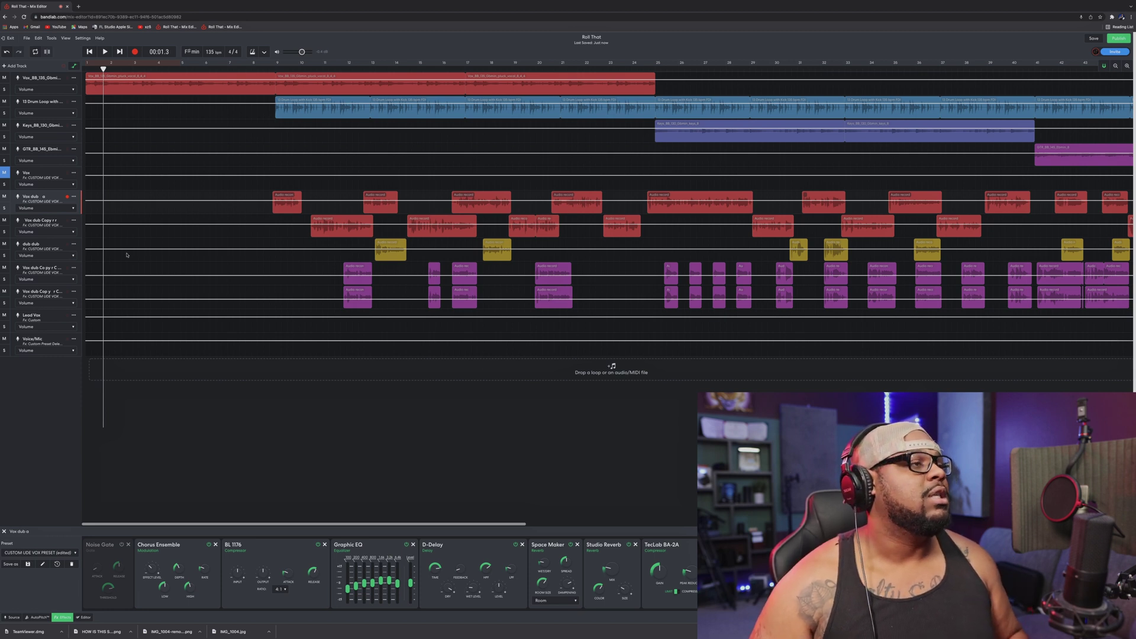
key("a")
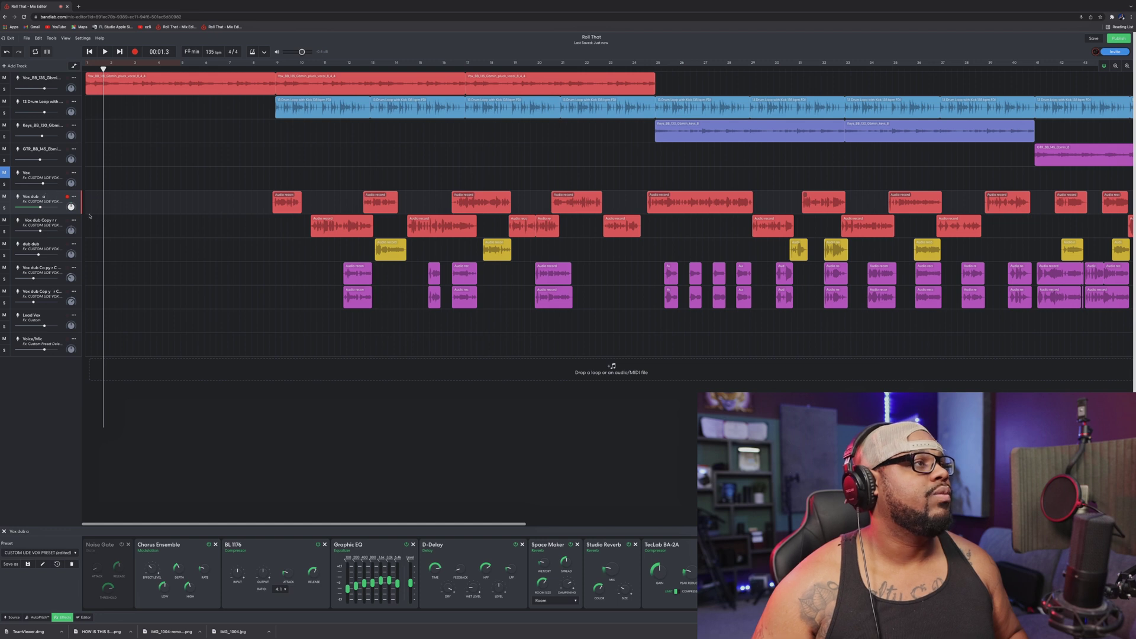
left_click(73, 66)
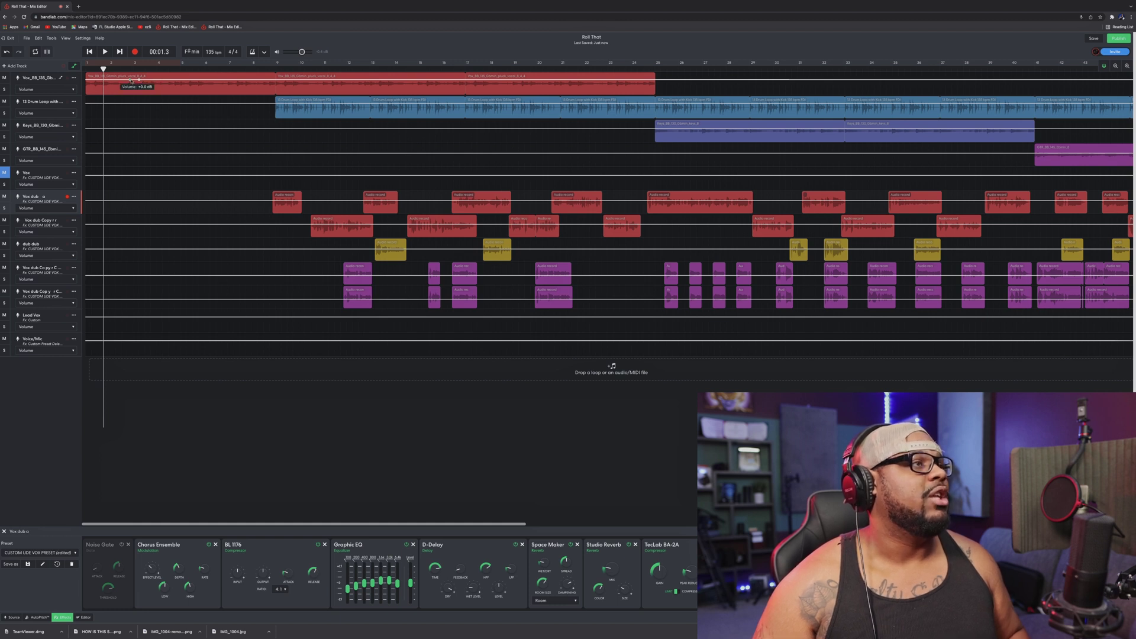
Automate a volume rise from silence on the first track around bar 3 and play it from the start
left_click_drag(131, 80, 126, 108)
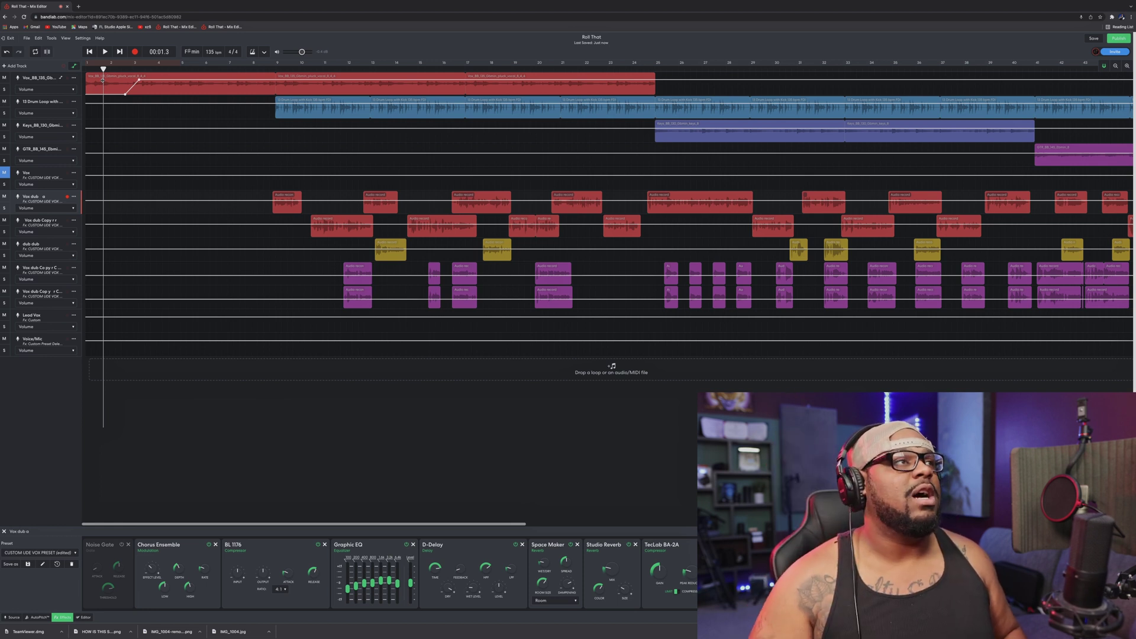
left_click_drag(103, 70, 36, 73)
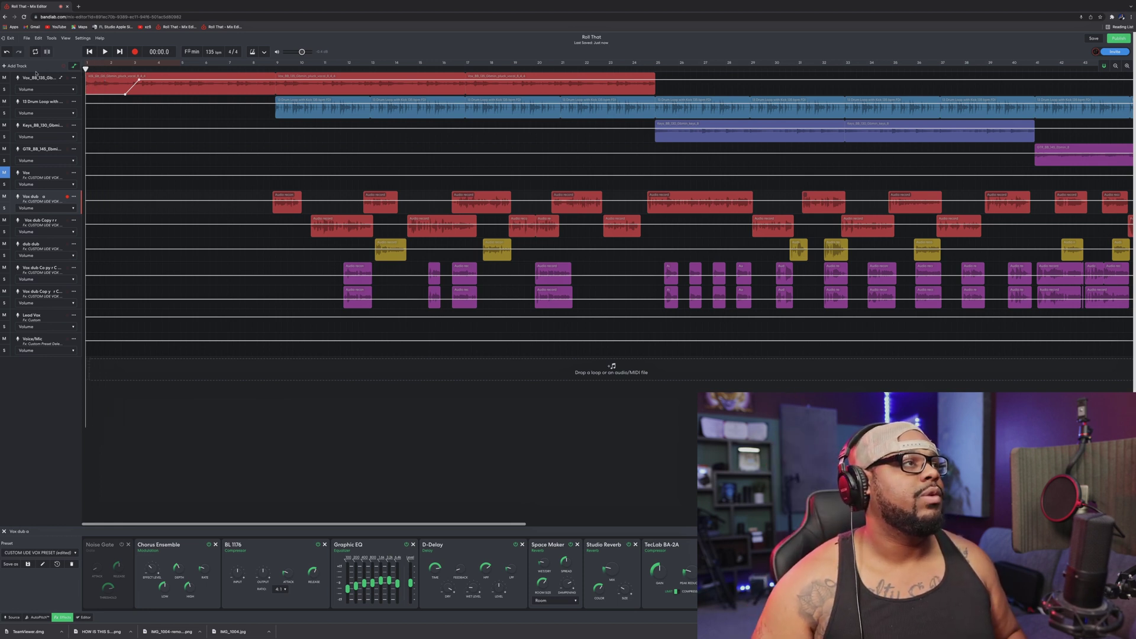
key("space")
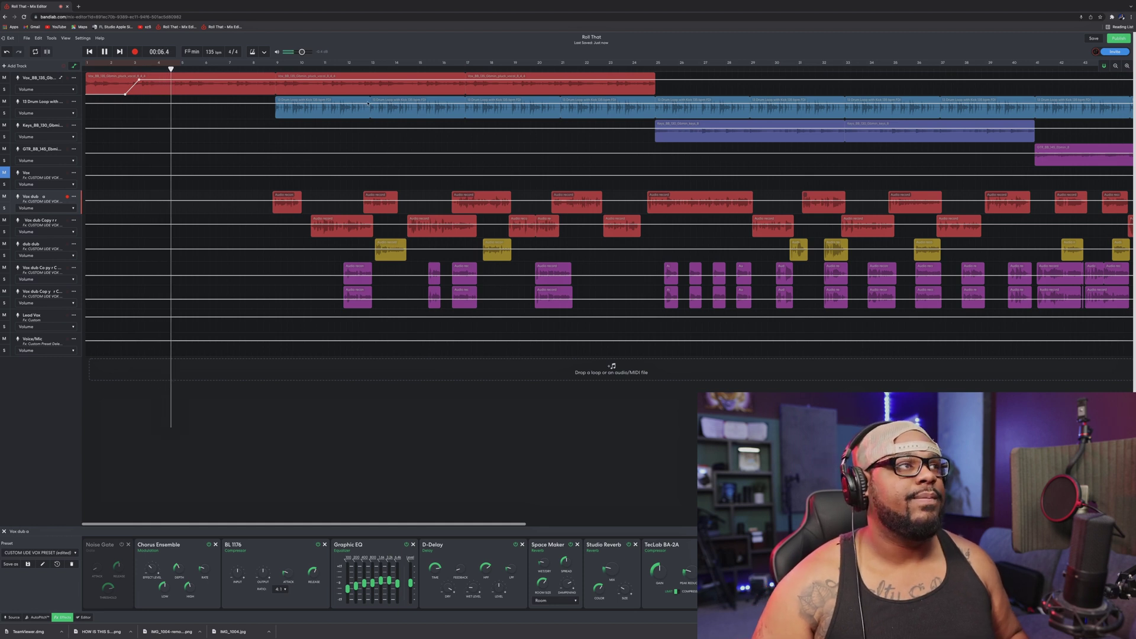
key("space")
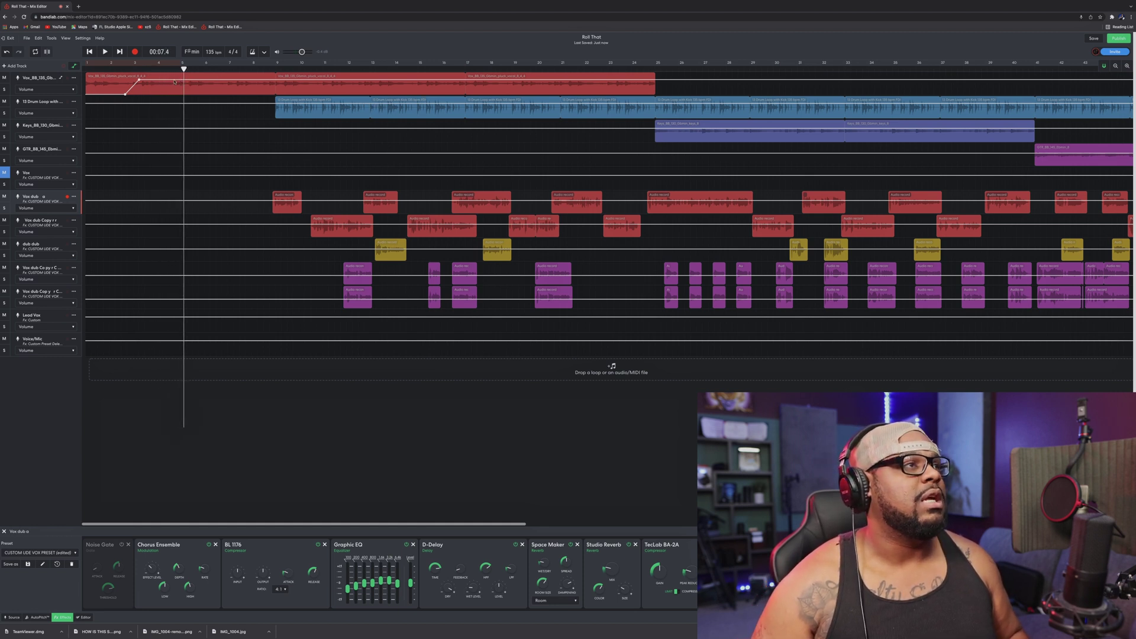
Add a volume drop to -infinity dB on the first track around bar 5 and play from the start
left_click(175, 80)
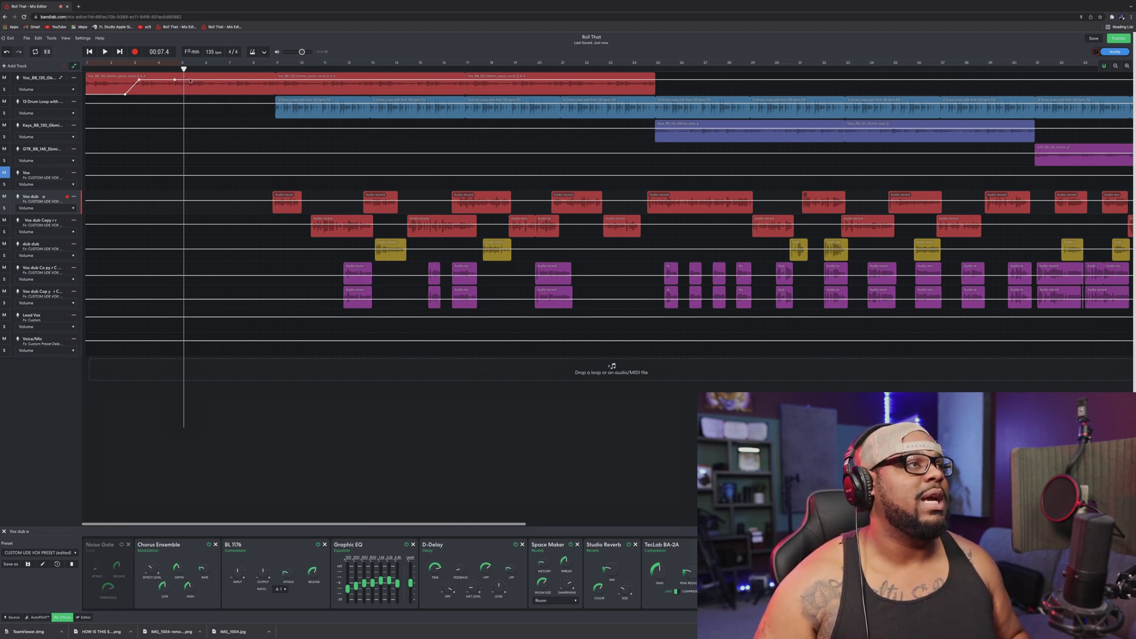
mouse_move(191, 82)
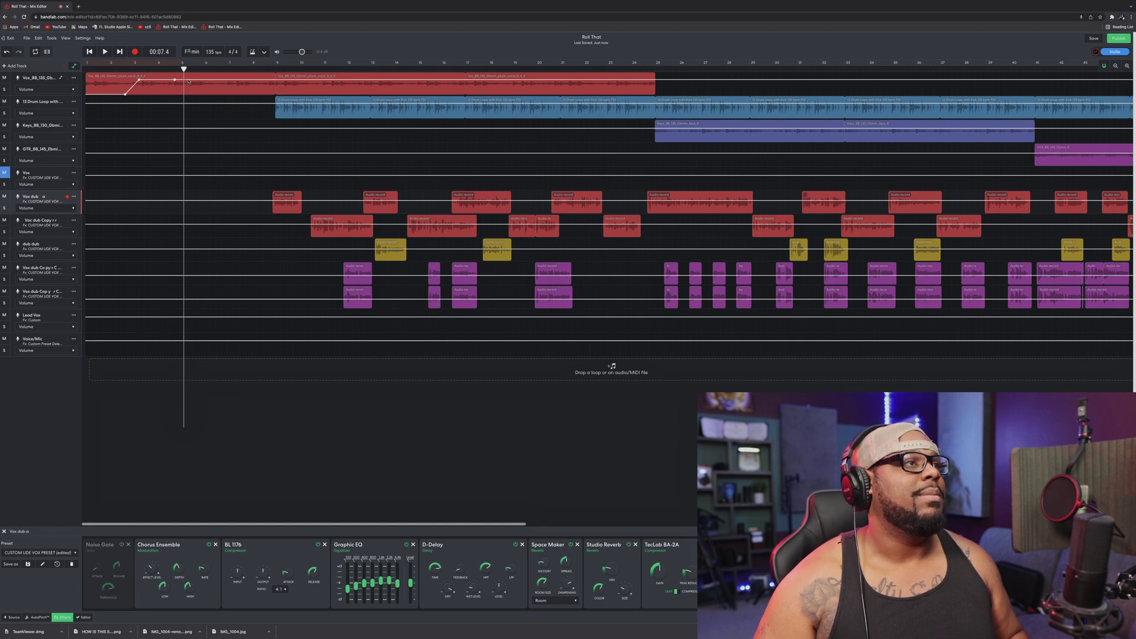
left_click_drag(188, 81, 187, 93)
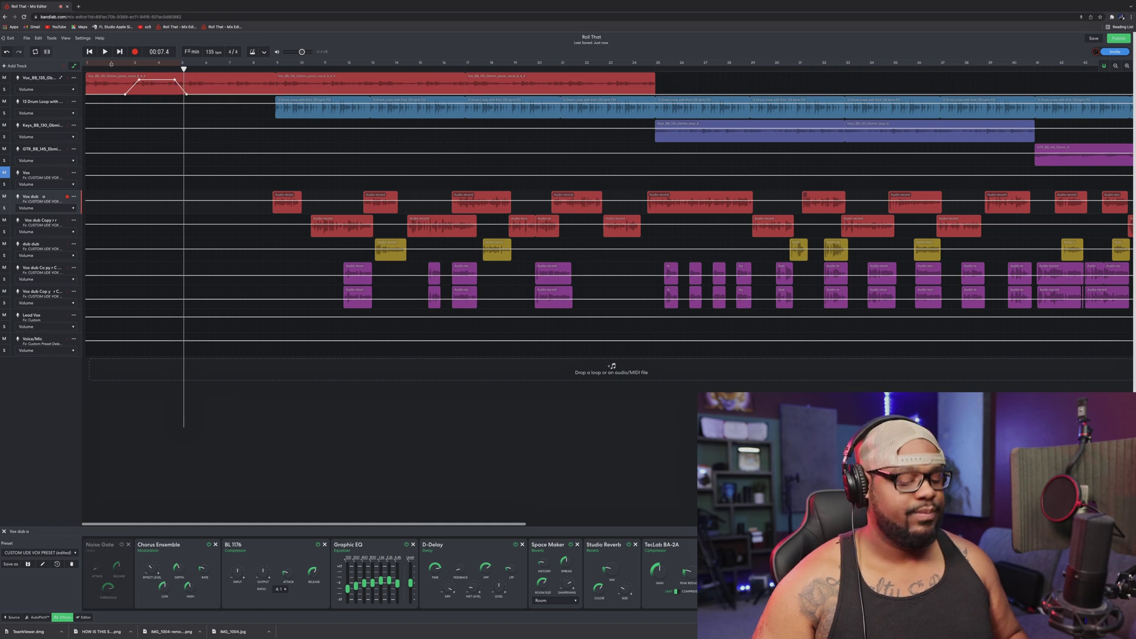
key("Return")
key("space")
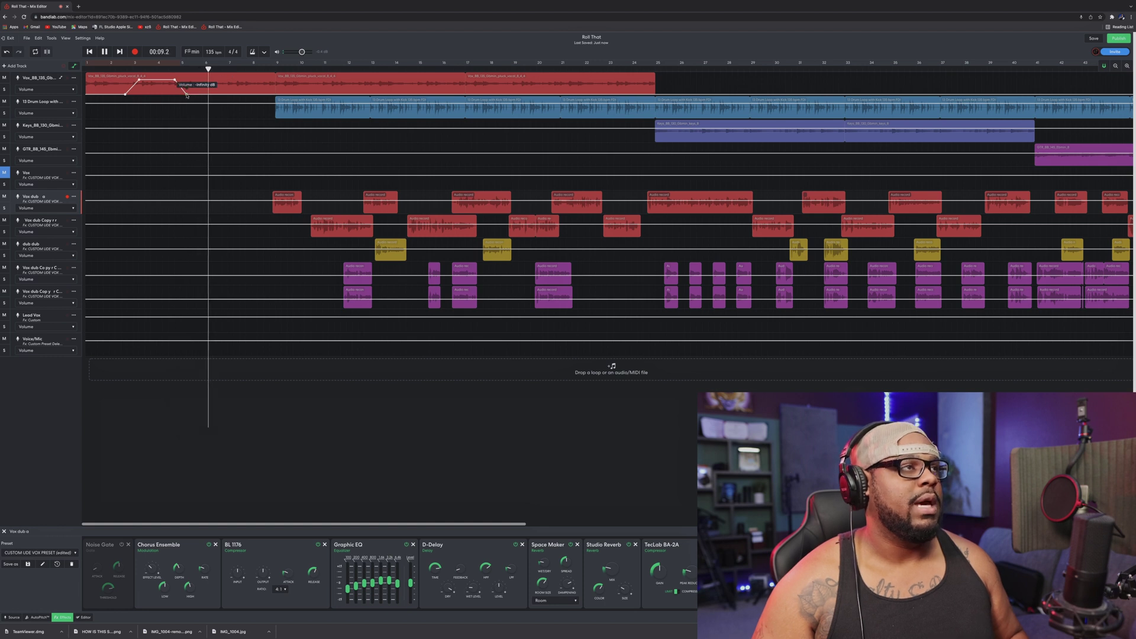
key("space")
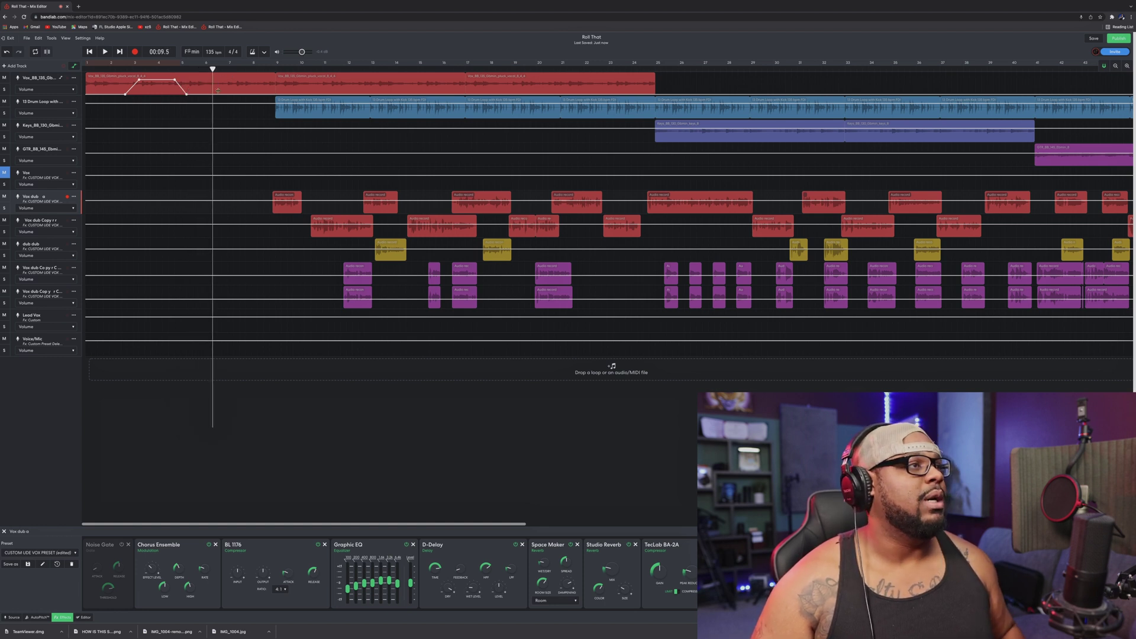
Delete the first track's automation points and reset its volume automation to a flat line
double_click(195, 93)
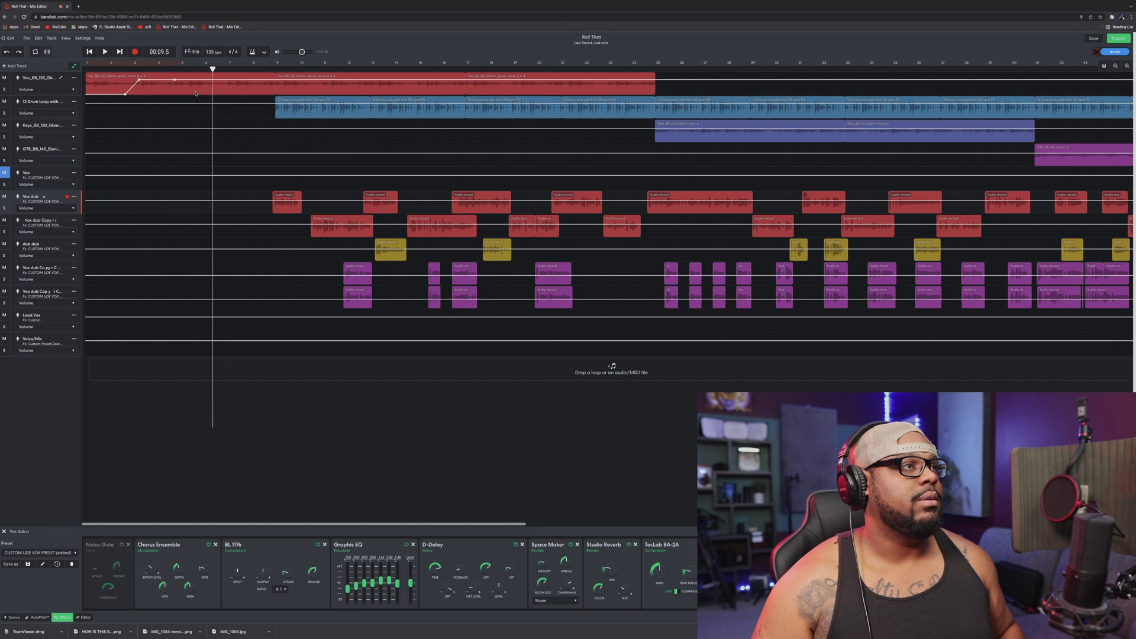
key("Delete")
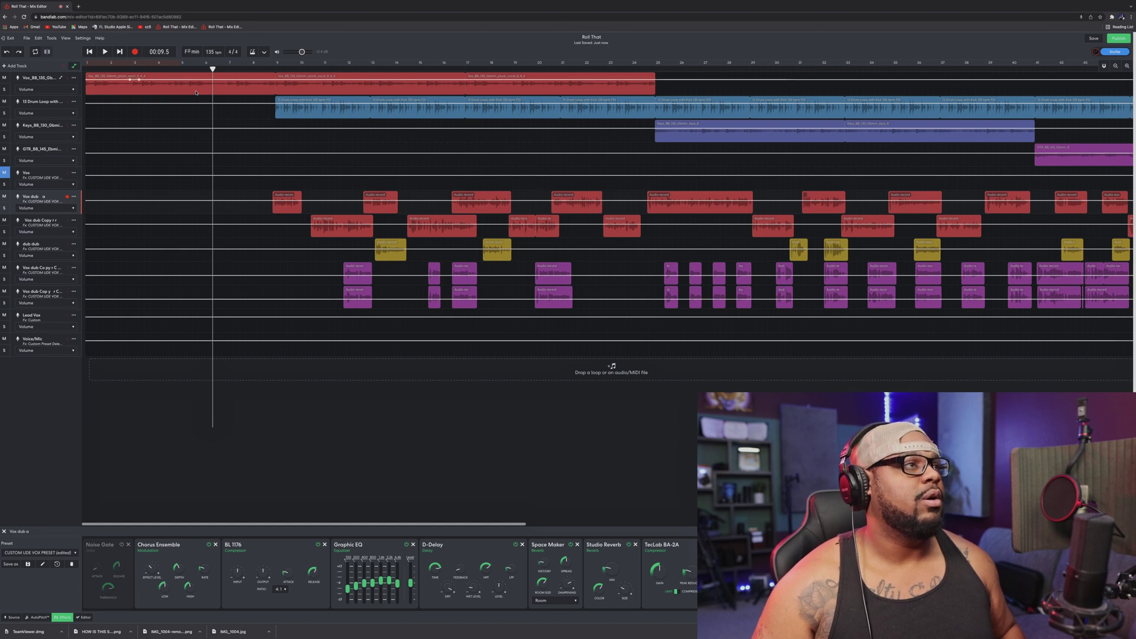
right_click(152, 82)
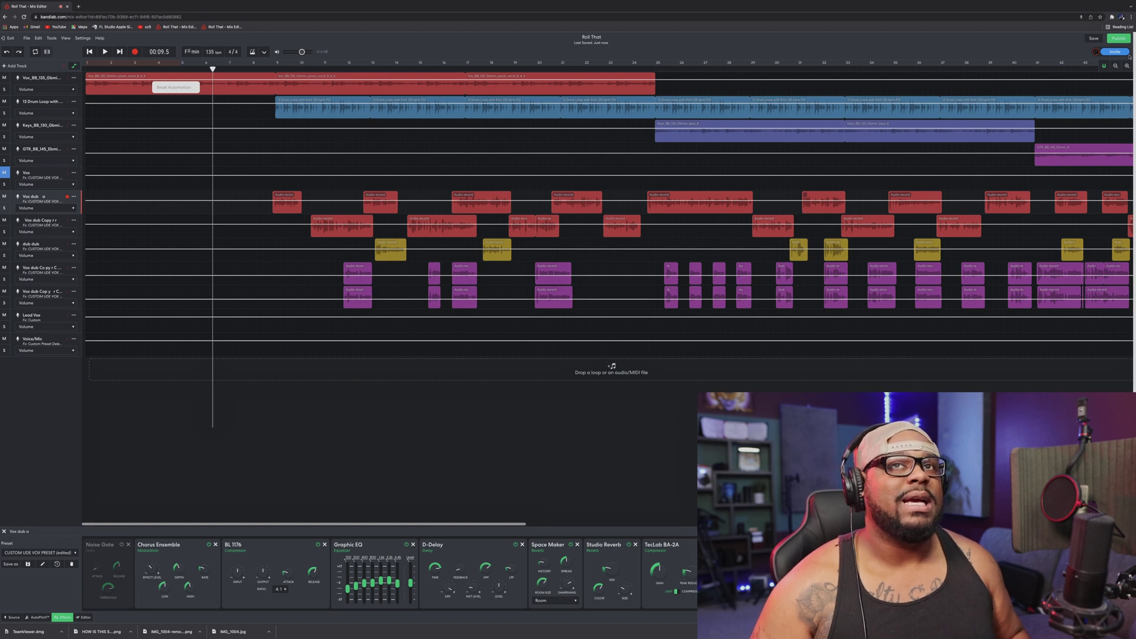
Add volume automation points at about 9.3 and 9.4 on the first Vox dub clip and pull the volume between them all the way down
left_click(1127, 66)
left_click(1127, 66)
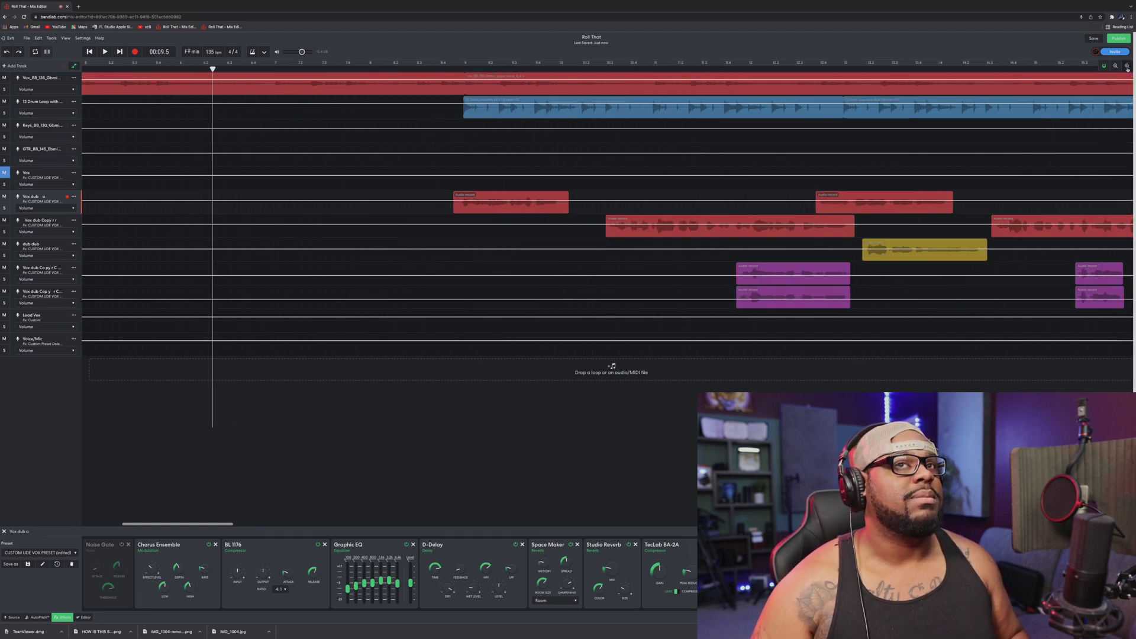
left_click(1127, 66)
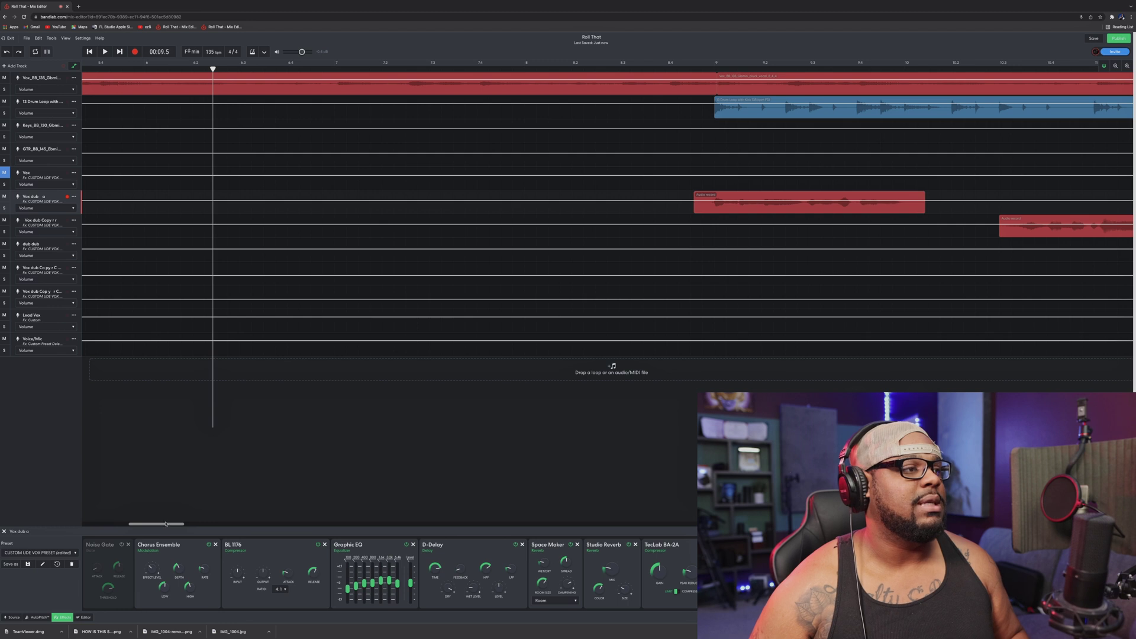
scroll(730, 342, "right", 5)
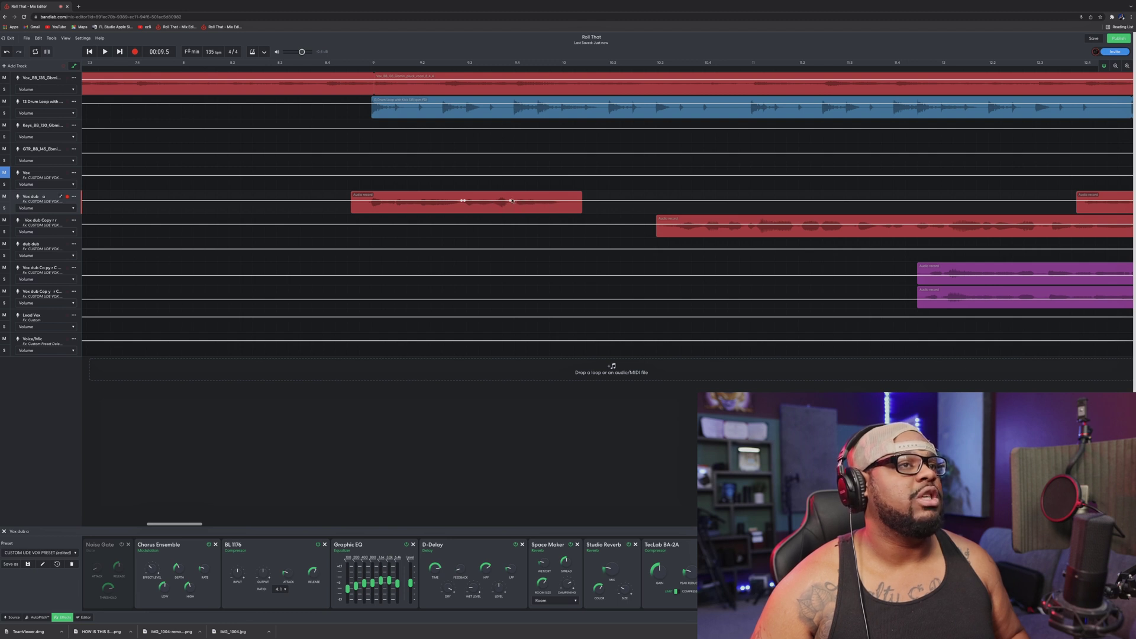
left_click(512, 201)
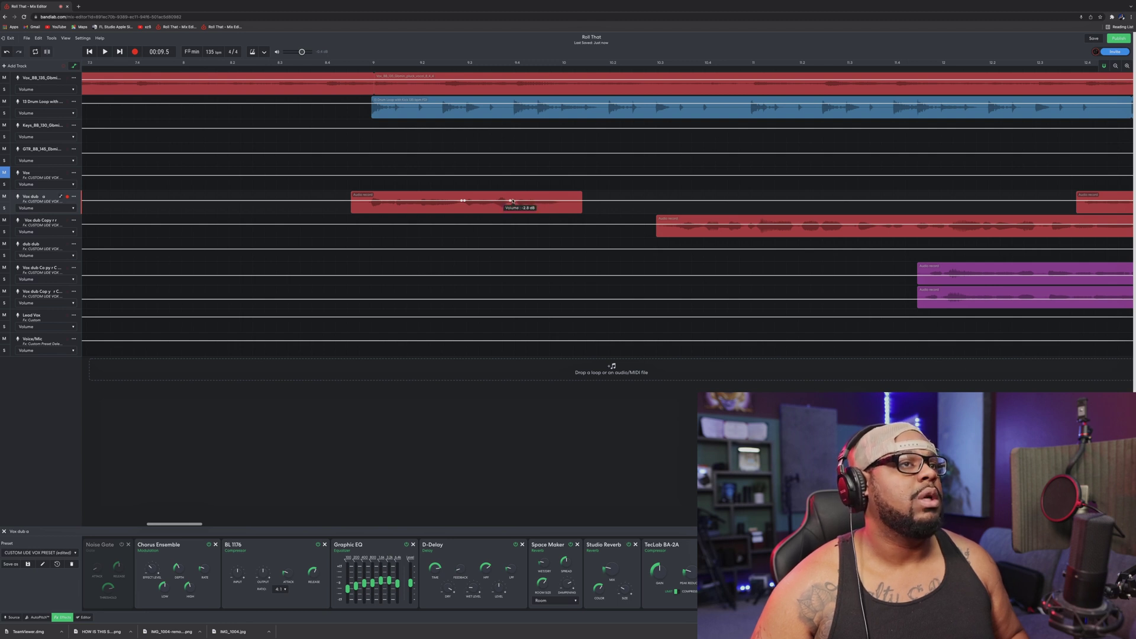
right_click(481, 201)
left_click(476, 201)
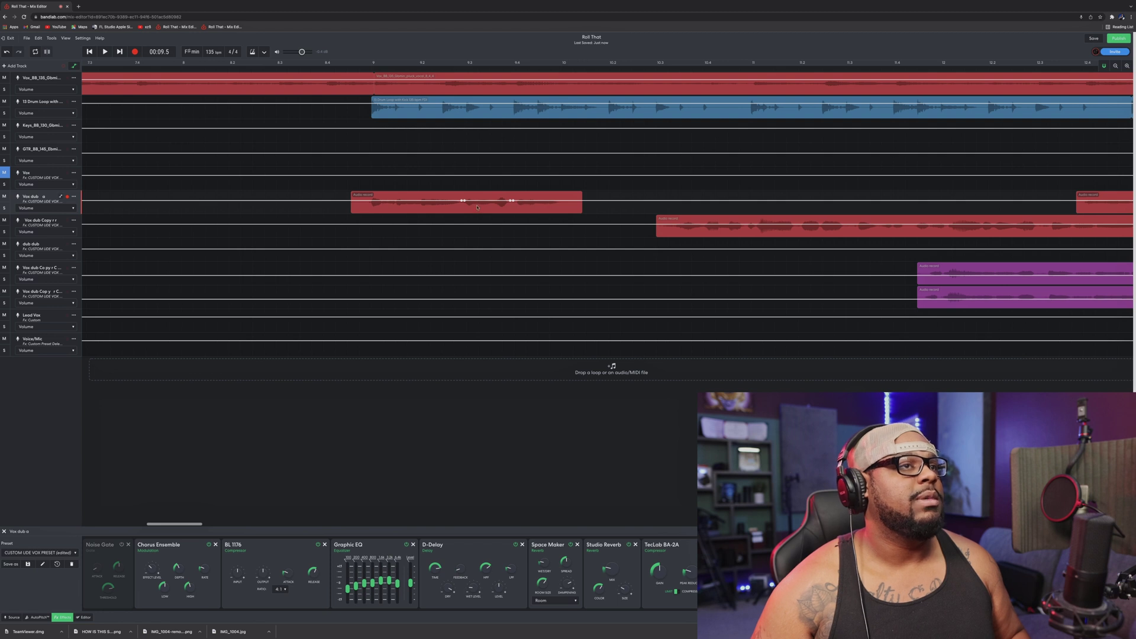
mouse_move(481, 203)
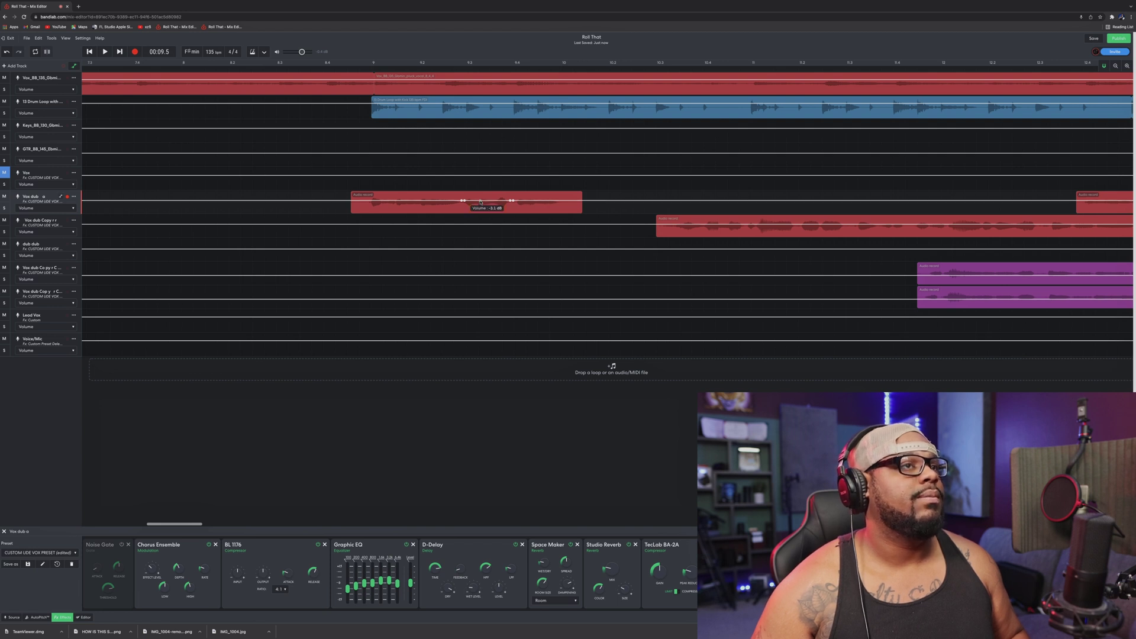
left_click_drag(480, 202, 510, 224)
Play the first Vox dub clip twice from just before bar 9 to hear the volume dip
left_click(337, 72)
key("space")
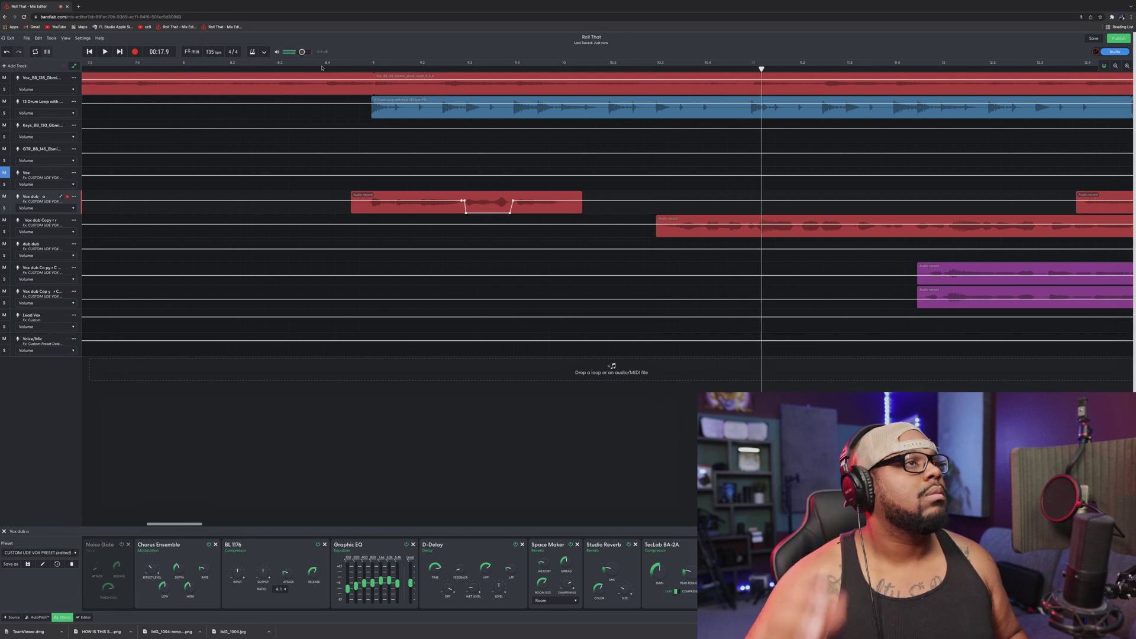
key("space")
left_click(303, 68)
key("space")
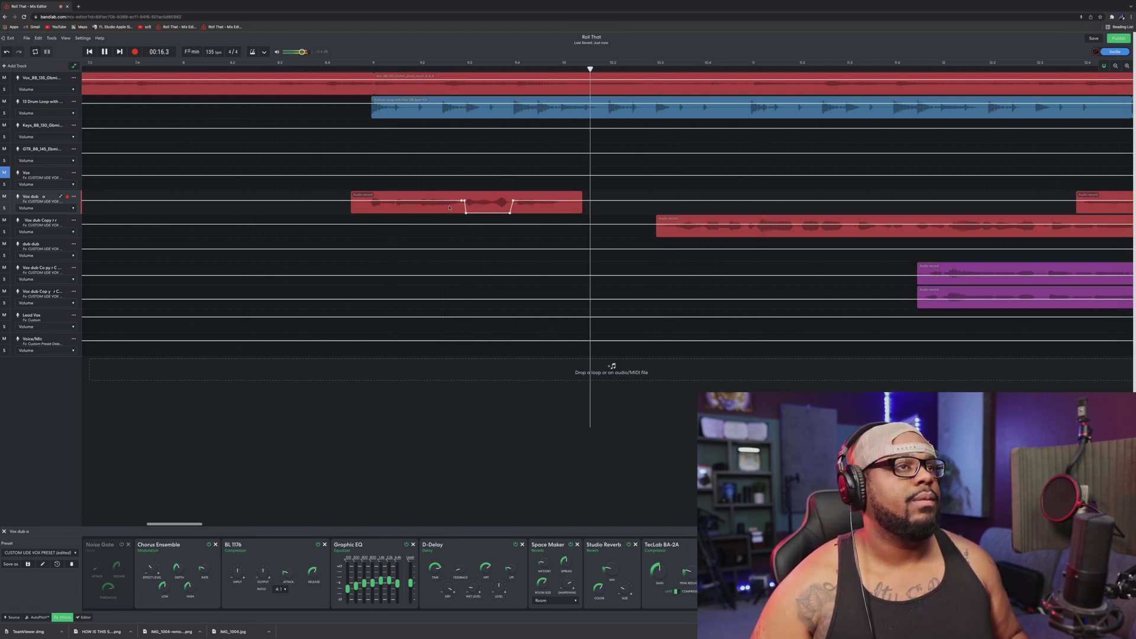
key("space")
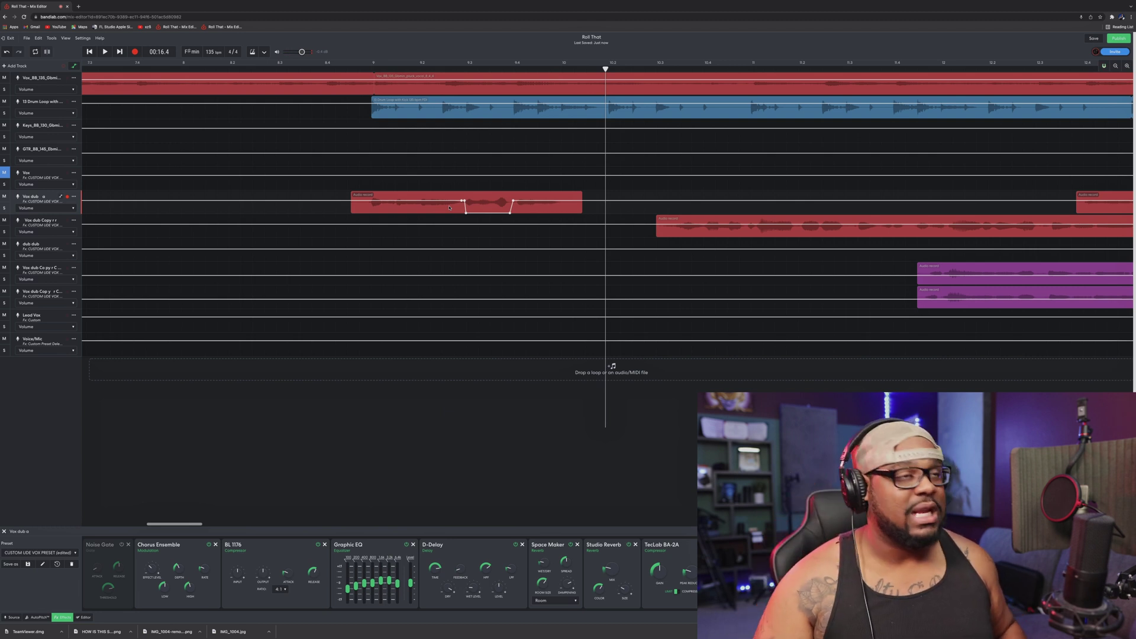
Undo the volume dip and its automation points on the first Vox dub clip
key("ctrl+z")
key("ctrl+z")
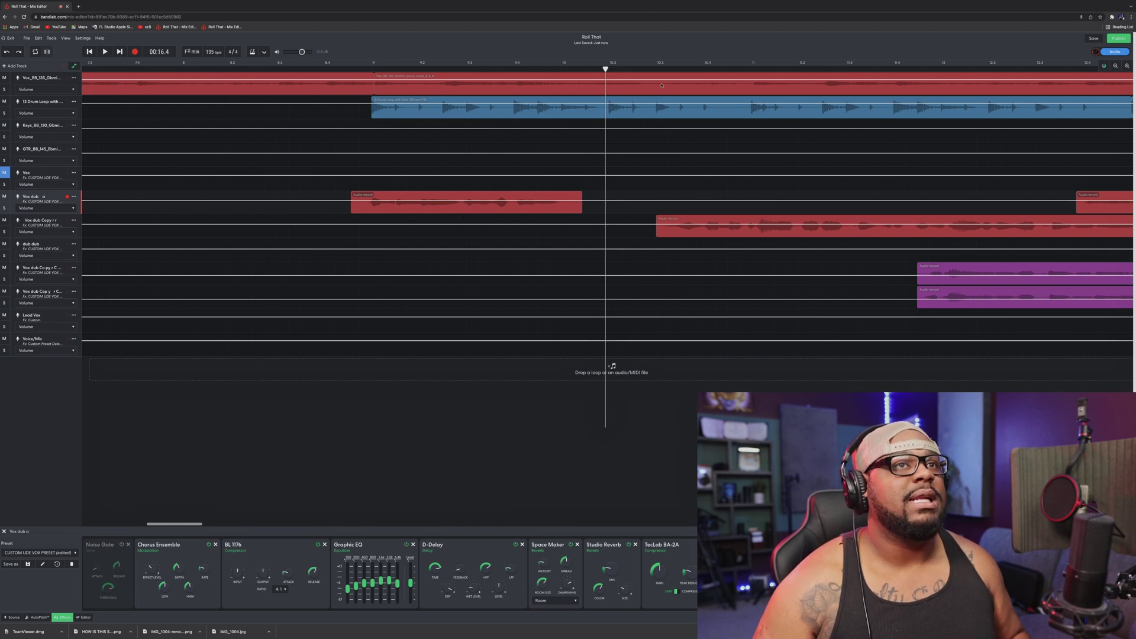
Play the mix from about 17.6 seconds up to the start of the first dub dub clip
left_click(1116, 67)
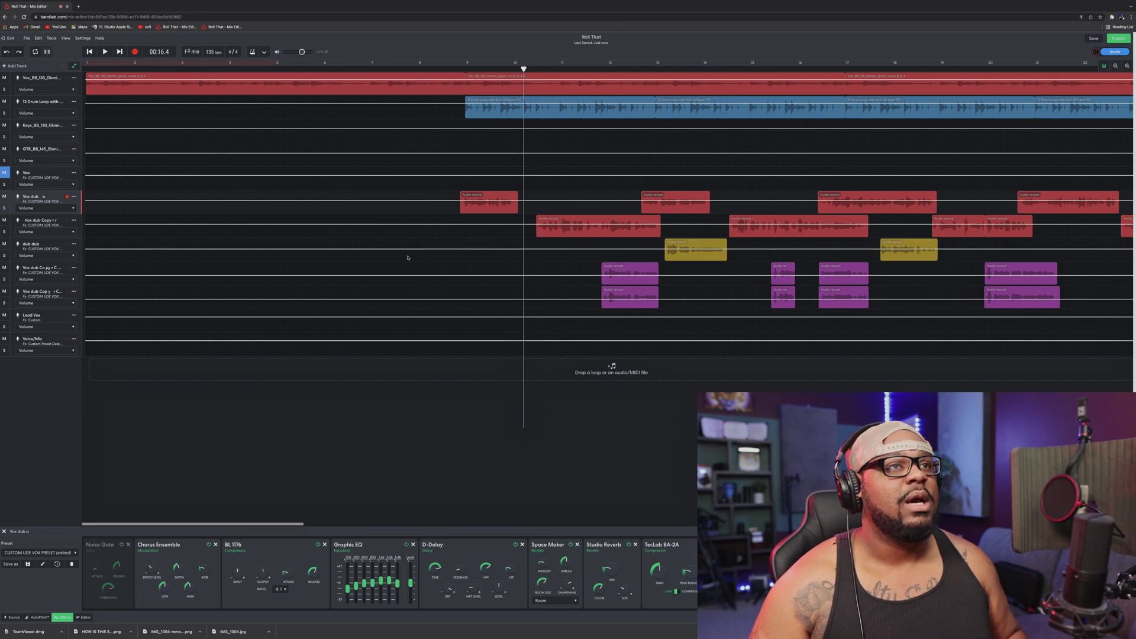
left_click(558, 66)
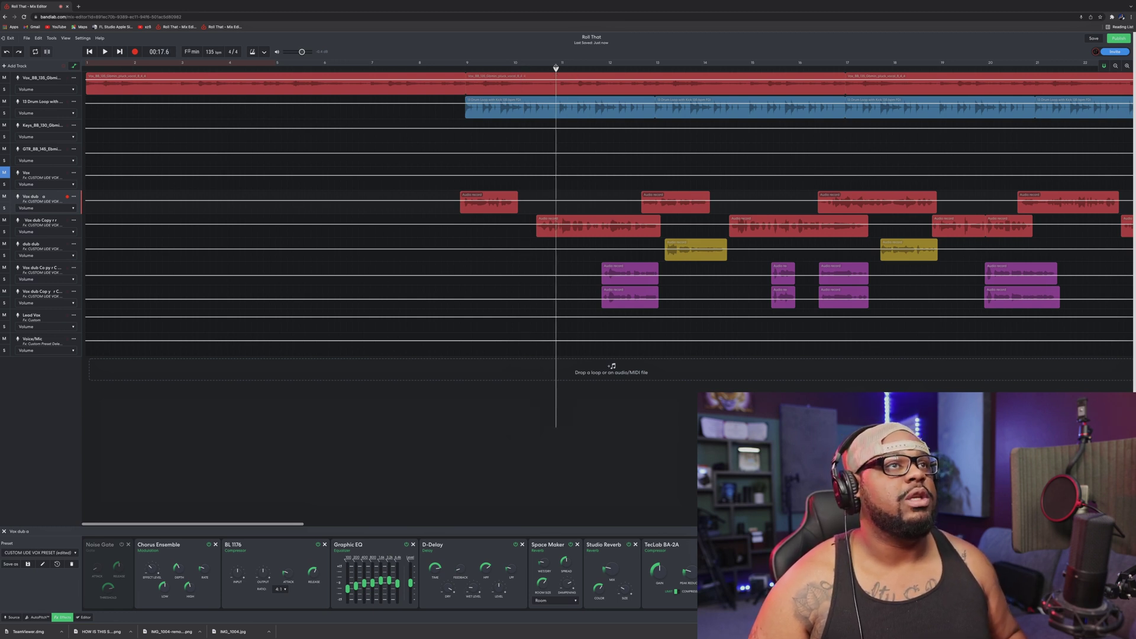
key("space")
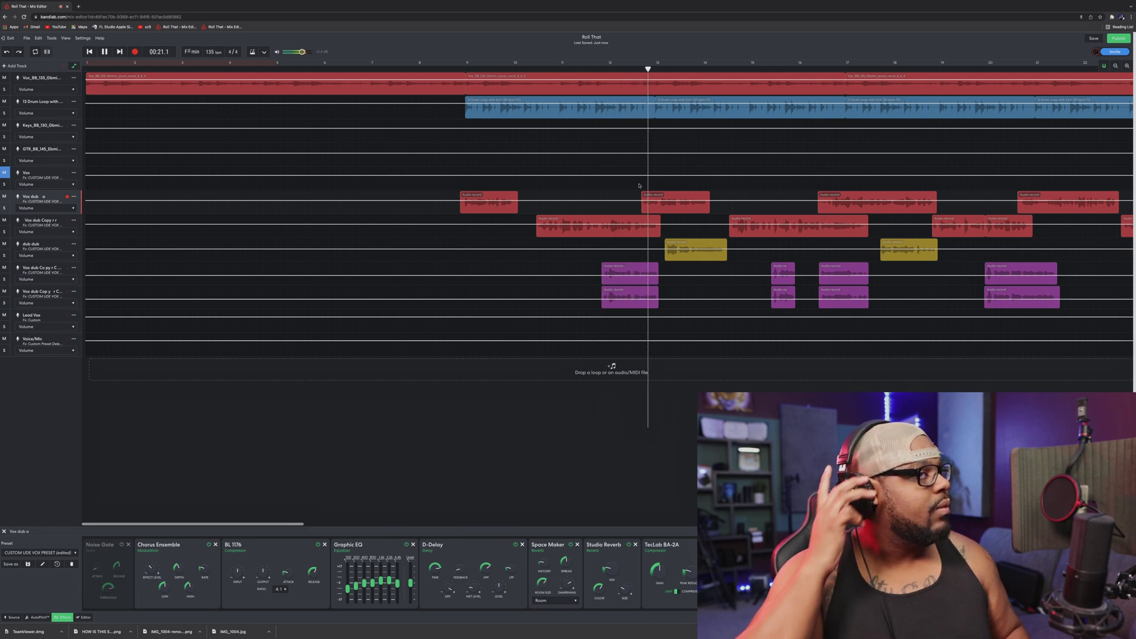
key("space")
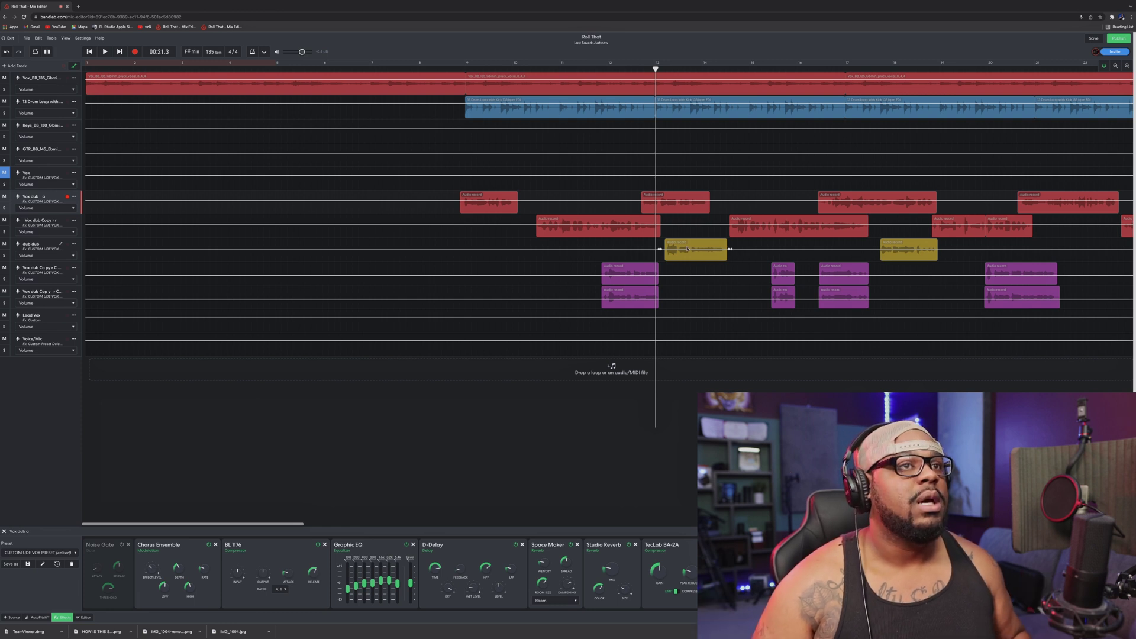
Lower the volume automation slightly between the points around the first dub dub clip
mouse_move(661, 250)
left_click_drag(661, 250, 661, 253)
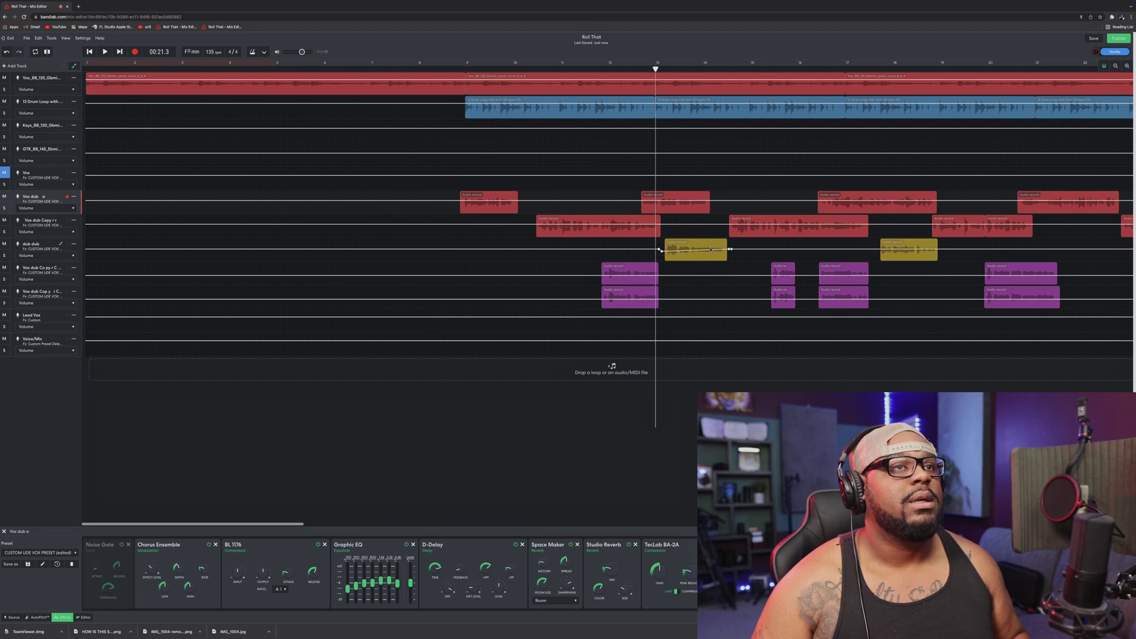
mouse_move(731, 250)
left_click_drag(730, 251, 728, 253)
Play the mix from just before bar 11 to the end of the first dub dub clip to hear the volume reduction
left_click(554, 67)
key("space")
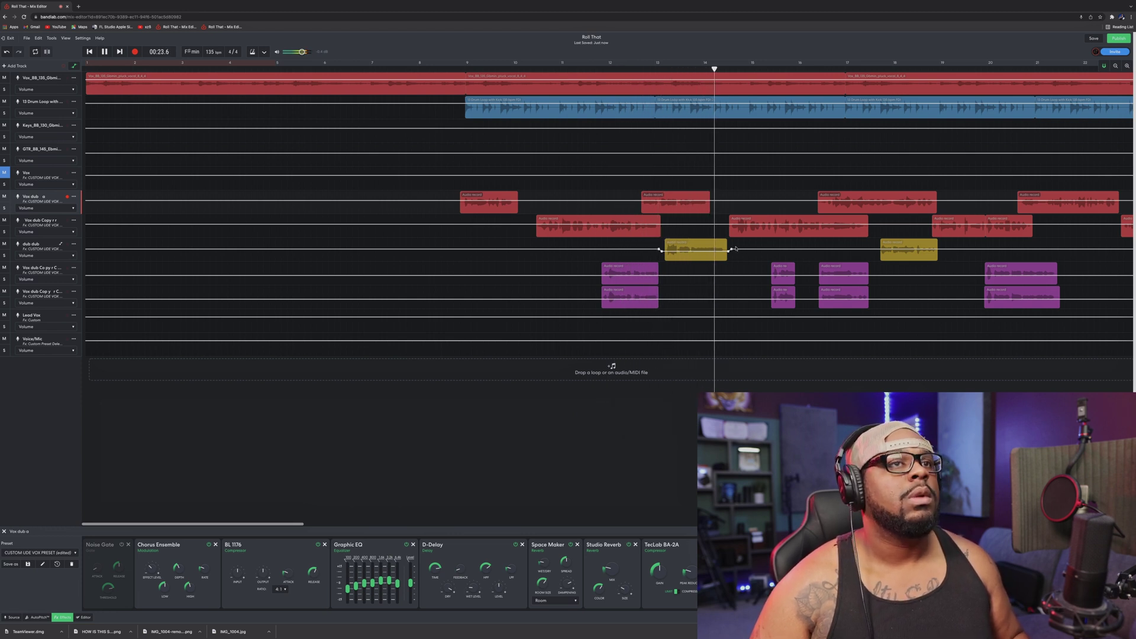
key("space")
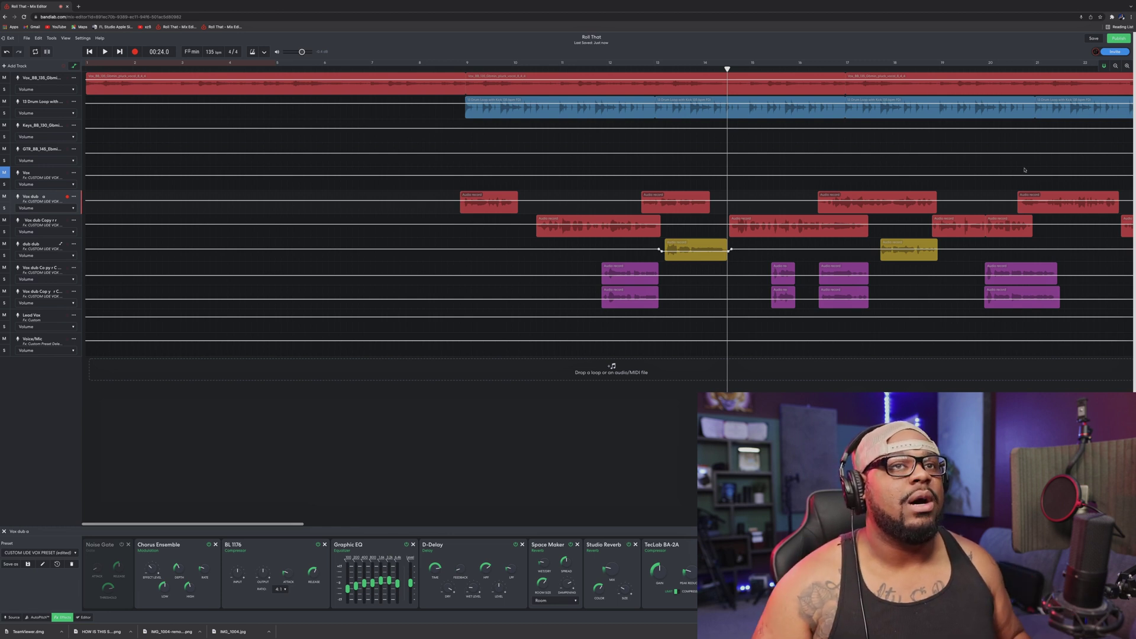
Reset the volume automation on the dub dub track
left_click(881, 274)
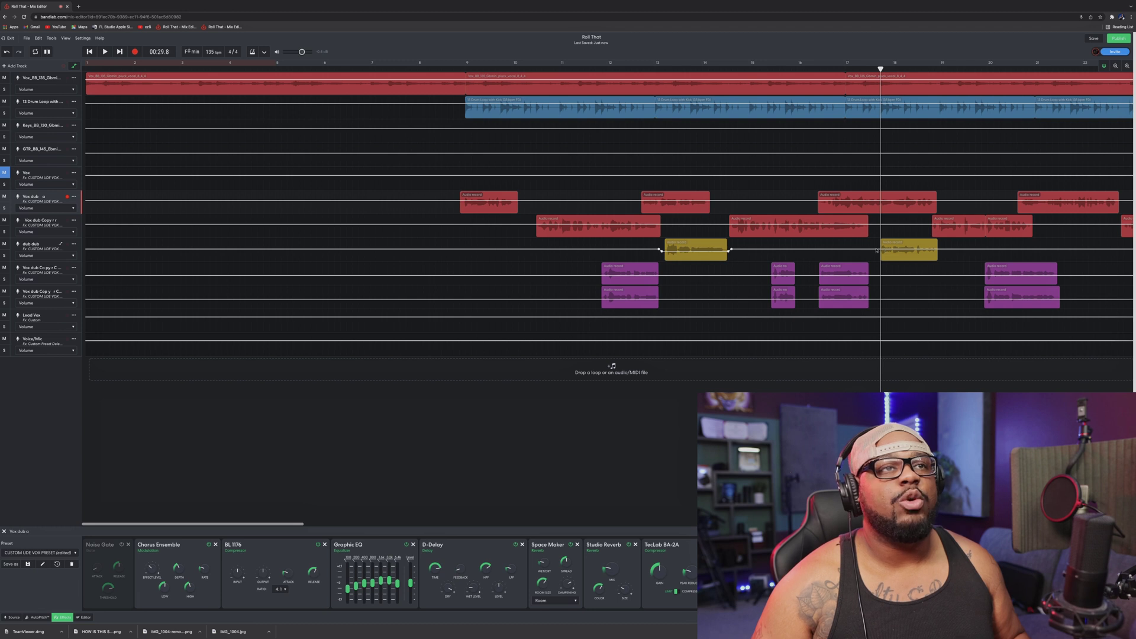
mouse_move(731, 251)
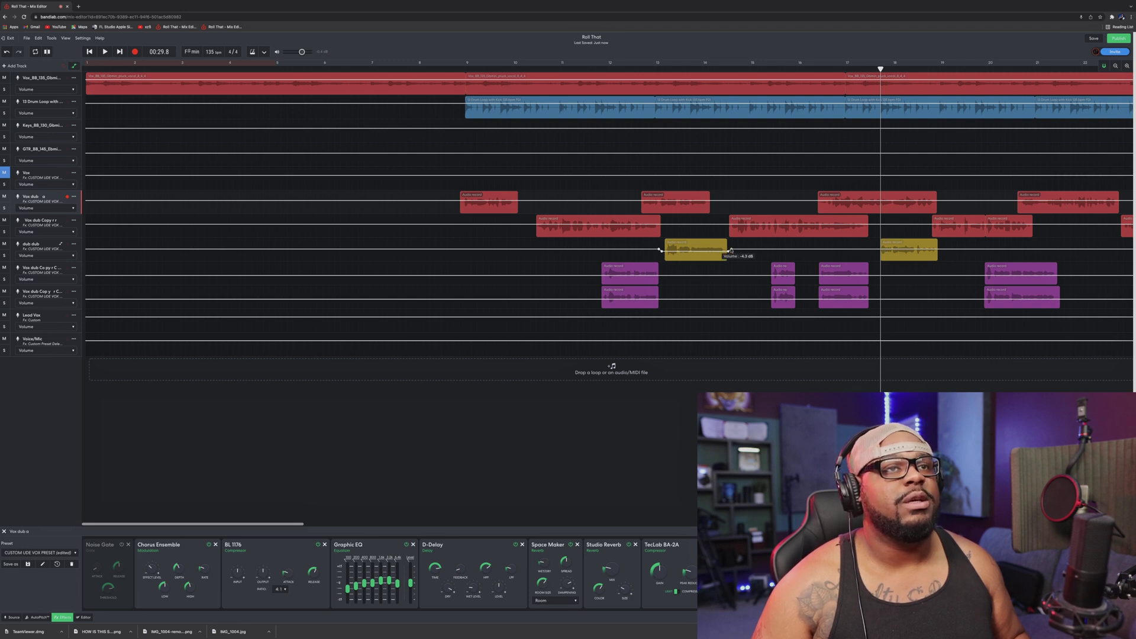
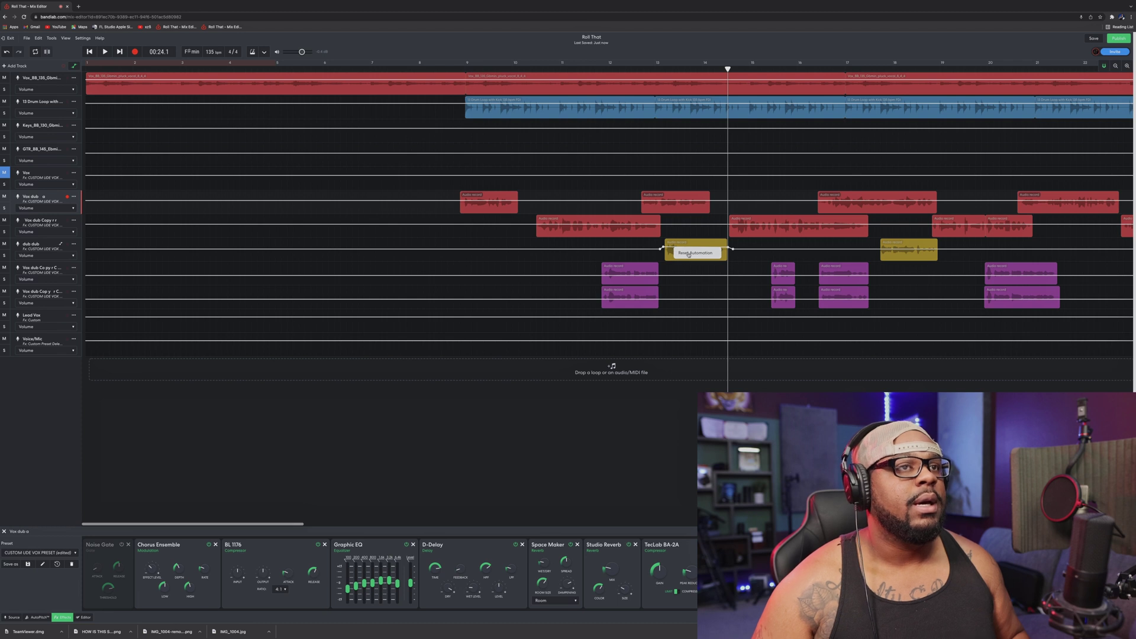
left_click(689, 254)
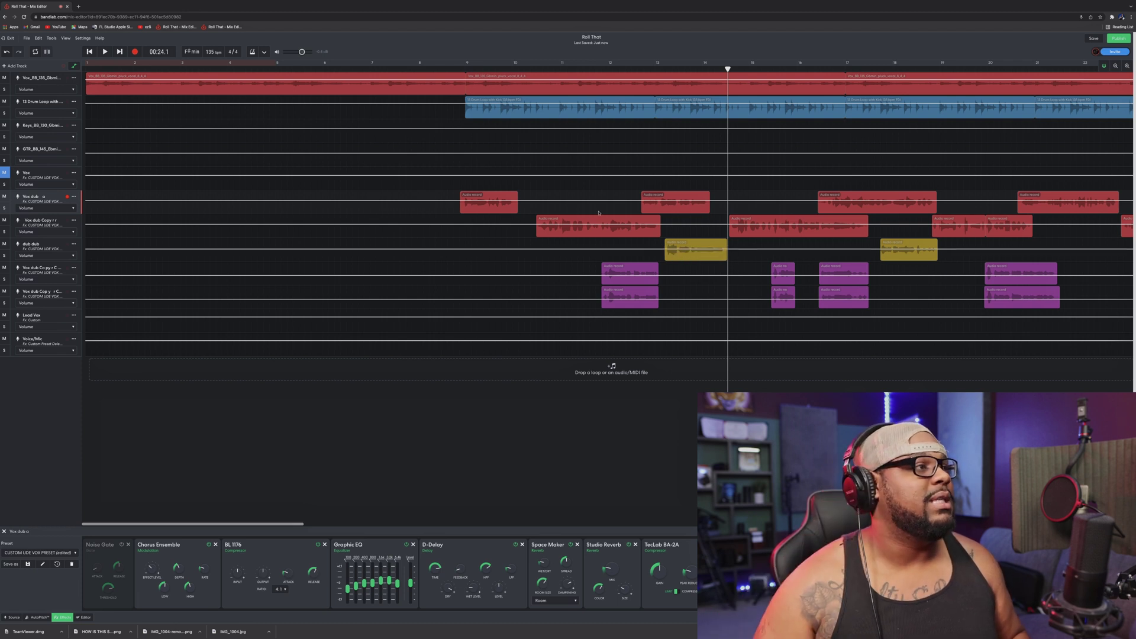
Switch the dub dub track's automation to Pan and raise the pan line across the first clip fully to the right channel
left_click(73, 208)
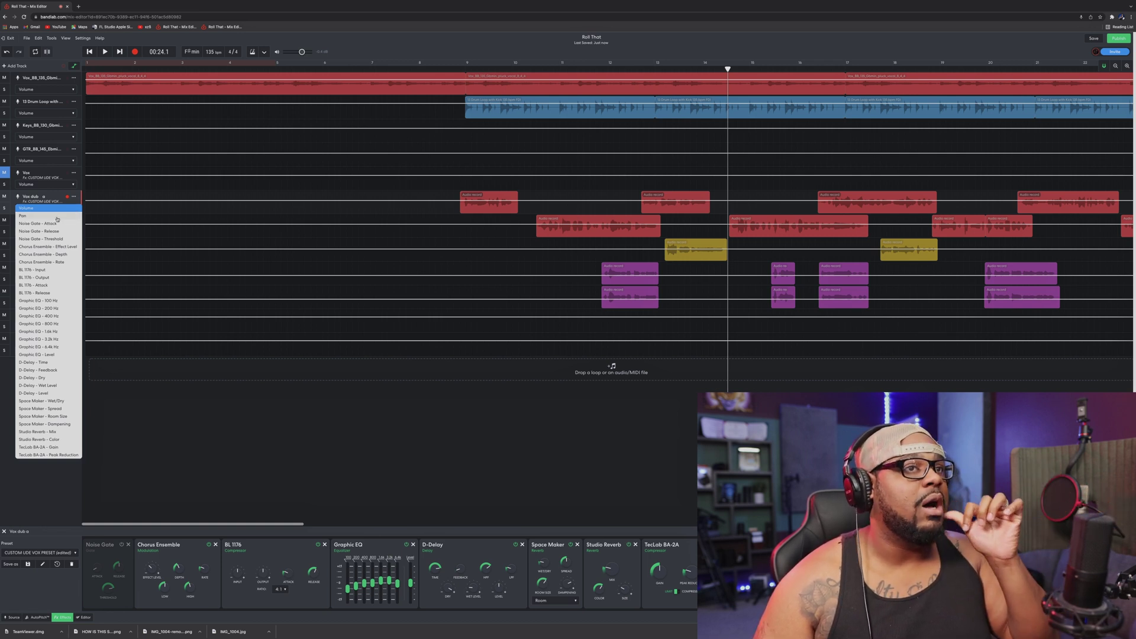
left_click(27, 217)
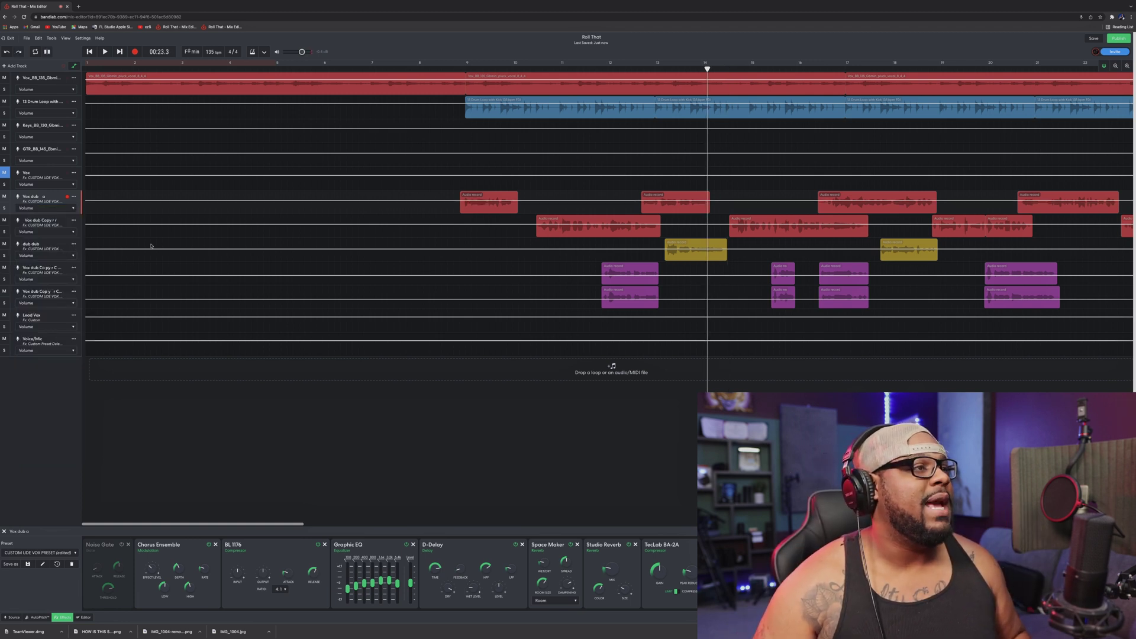
left_click(74, 256)
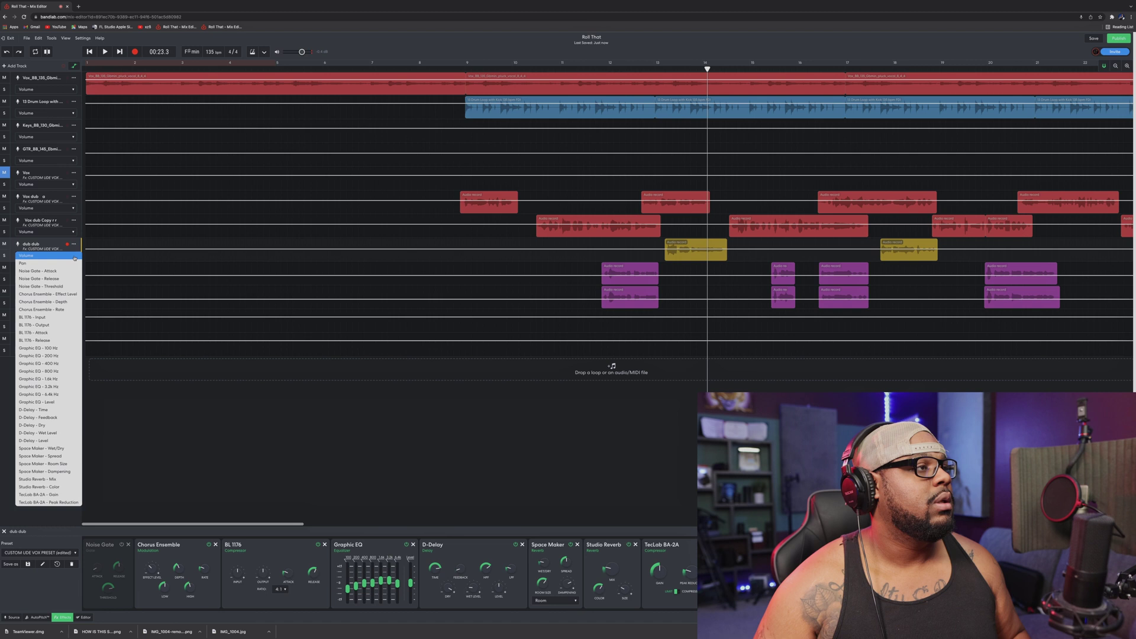
left_click(29, 265)
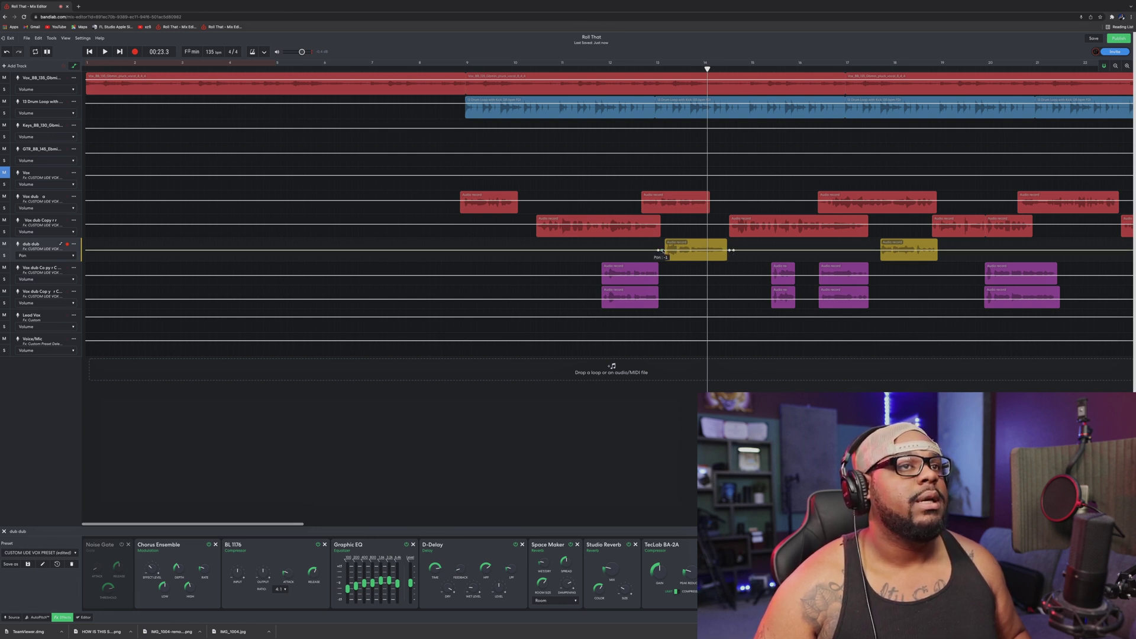
left_click_drag(659, 250, 661, 223)
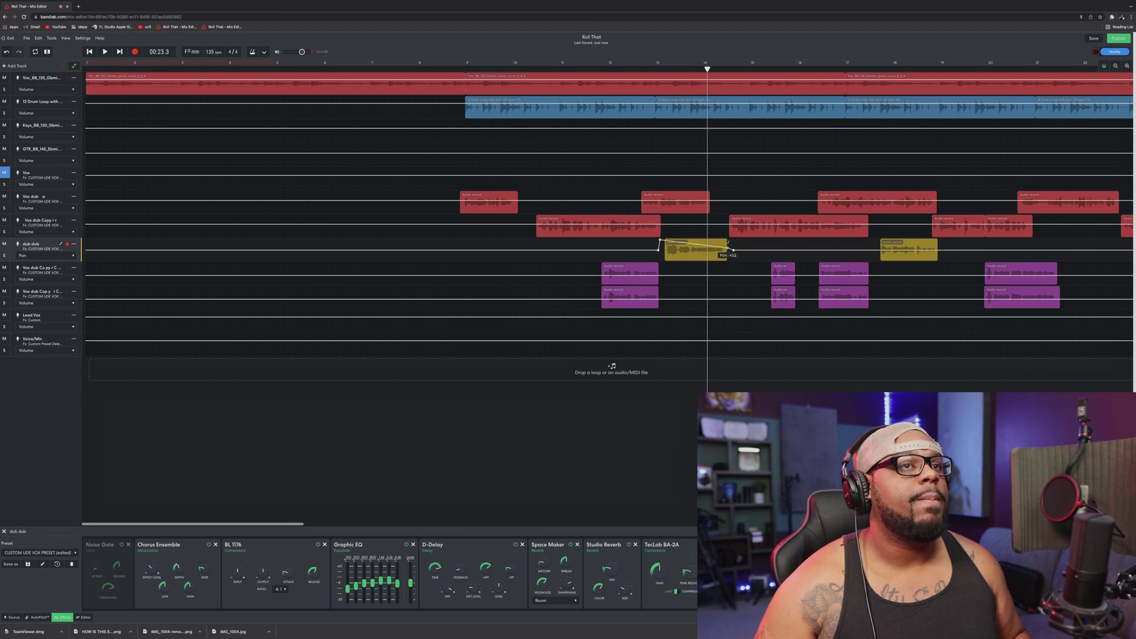
left_click_drag(729, 251, 726, 218)
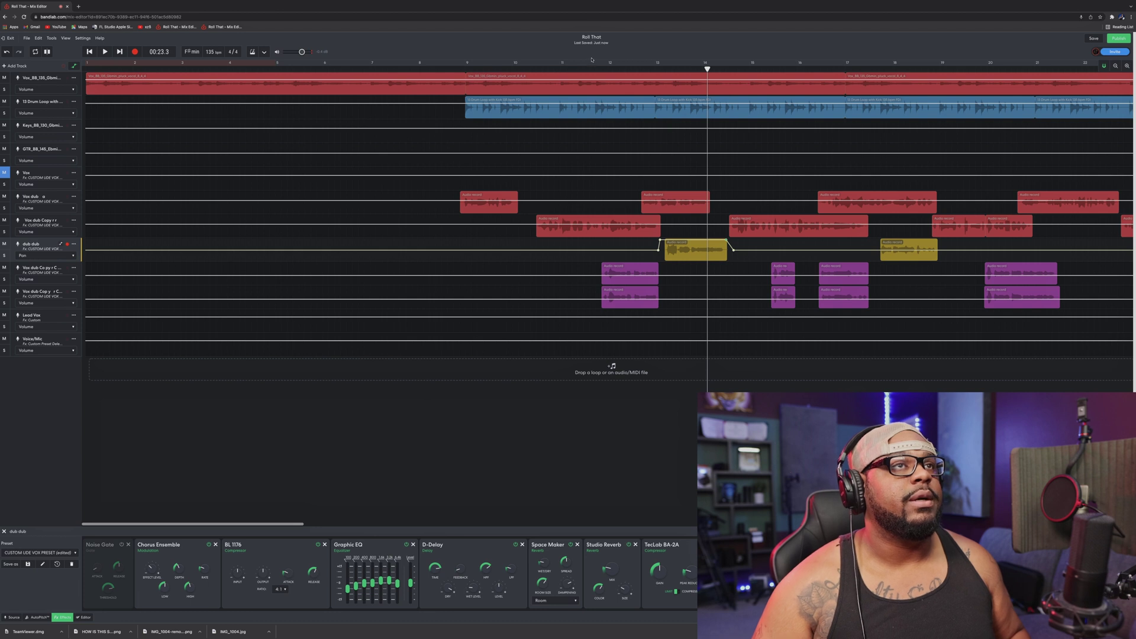
Play the mix from 19.6 seconds to the end of the first dub dub clip to hear it panned right
left_click(608, 69)
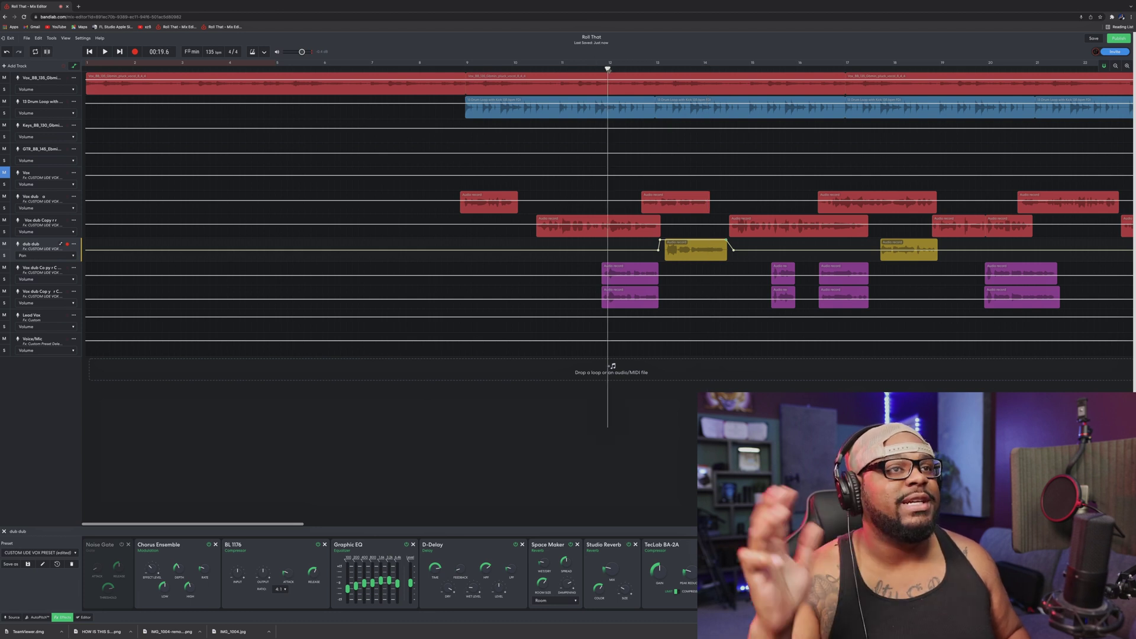
key("space")
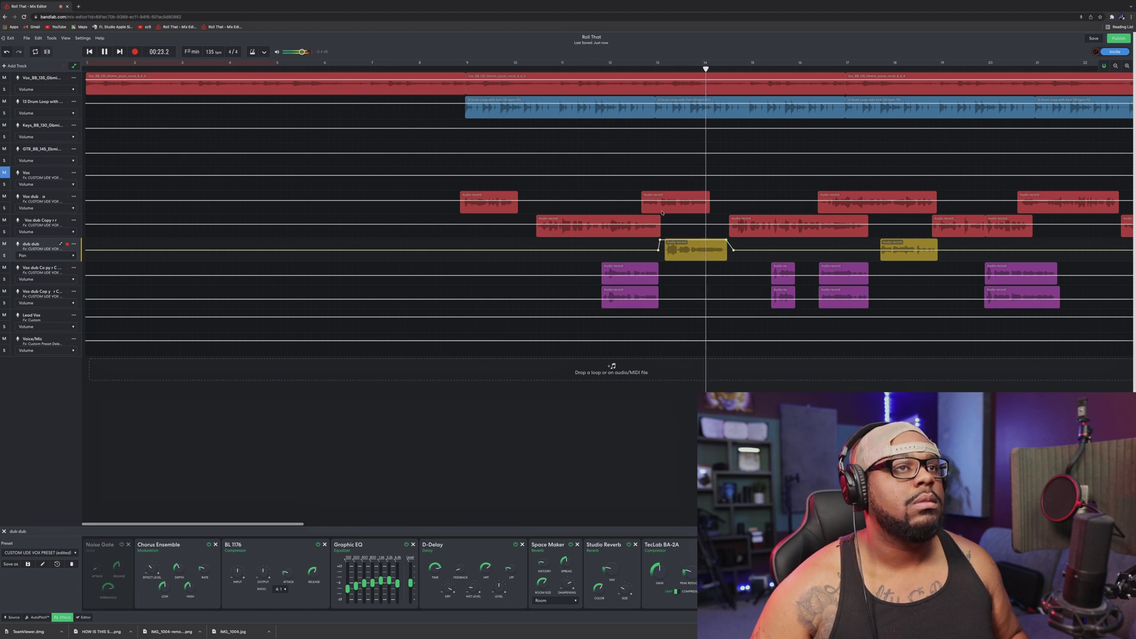
key("space")
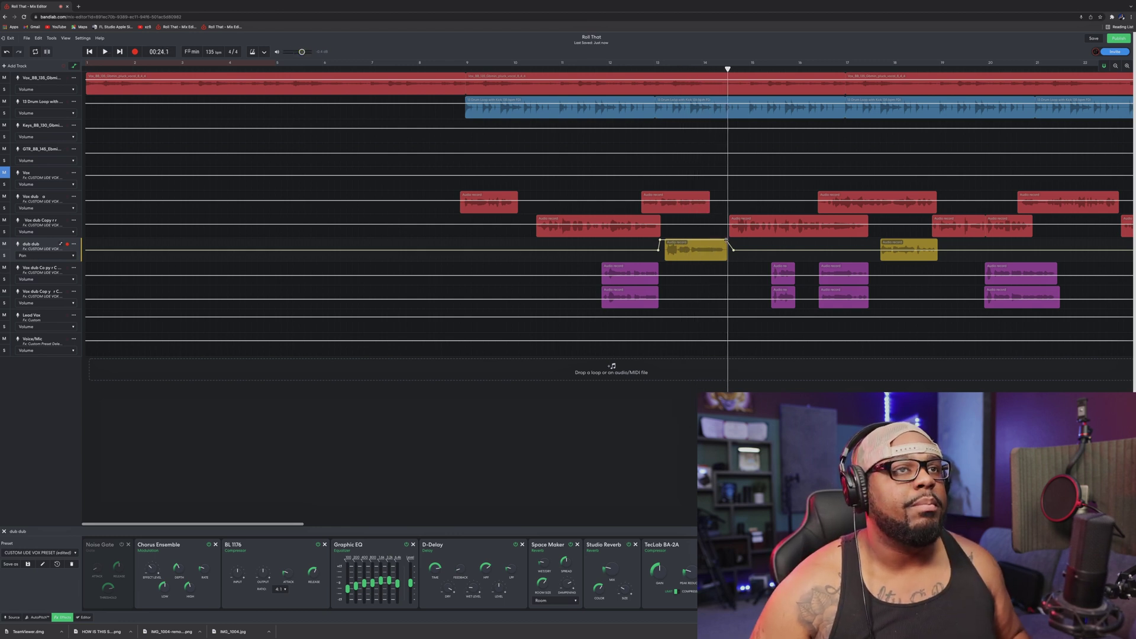
Pull the pan point at the start of the first dub dub clip to the left channel for a left-to-right sweep
left_click_drag(660, 241, 666, 260)
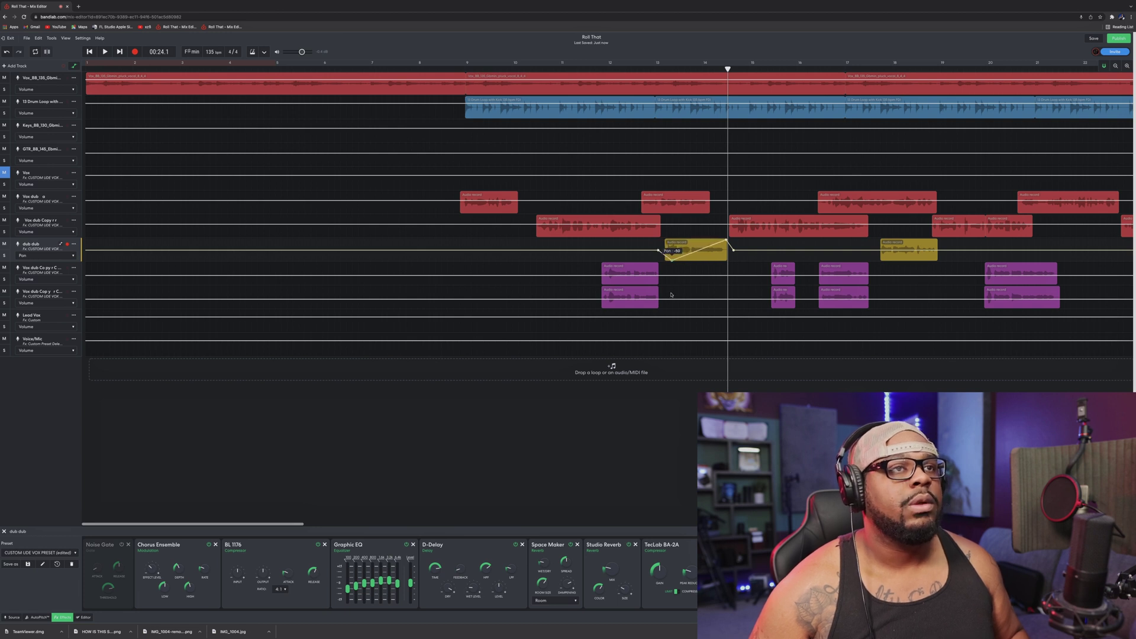
left_click(727, 239)
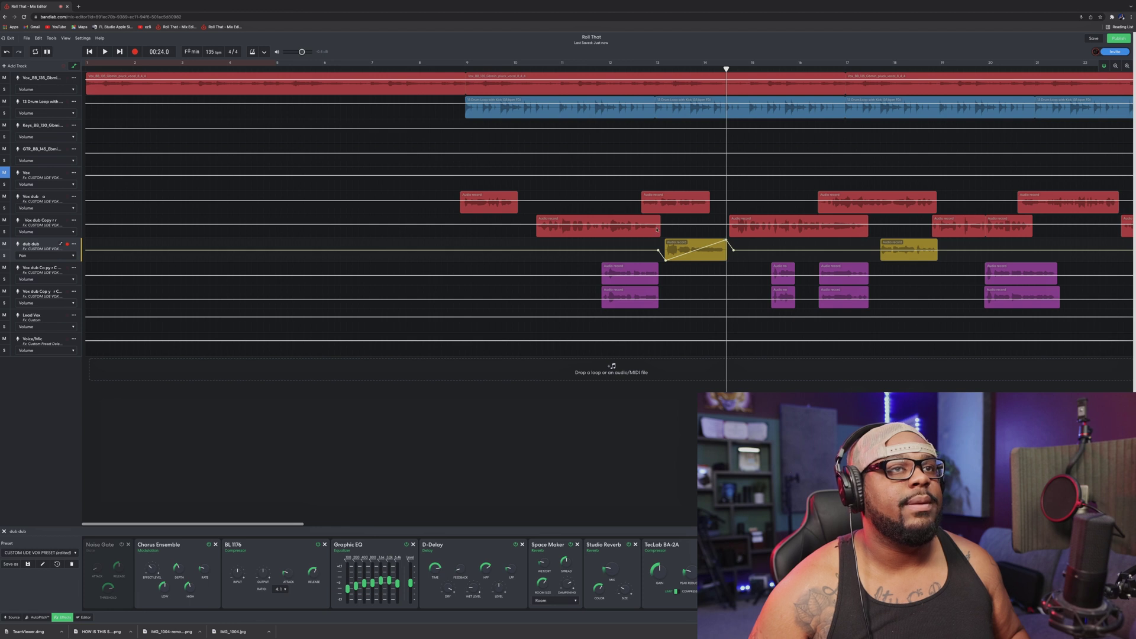
Replay the mix from 19.6 seconds through the first dub dub clip to hear the left-to-right pan sweep
left_click(607, 67)
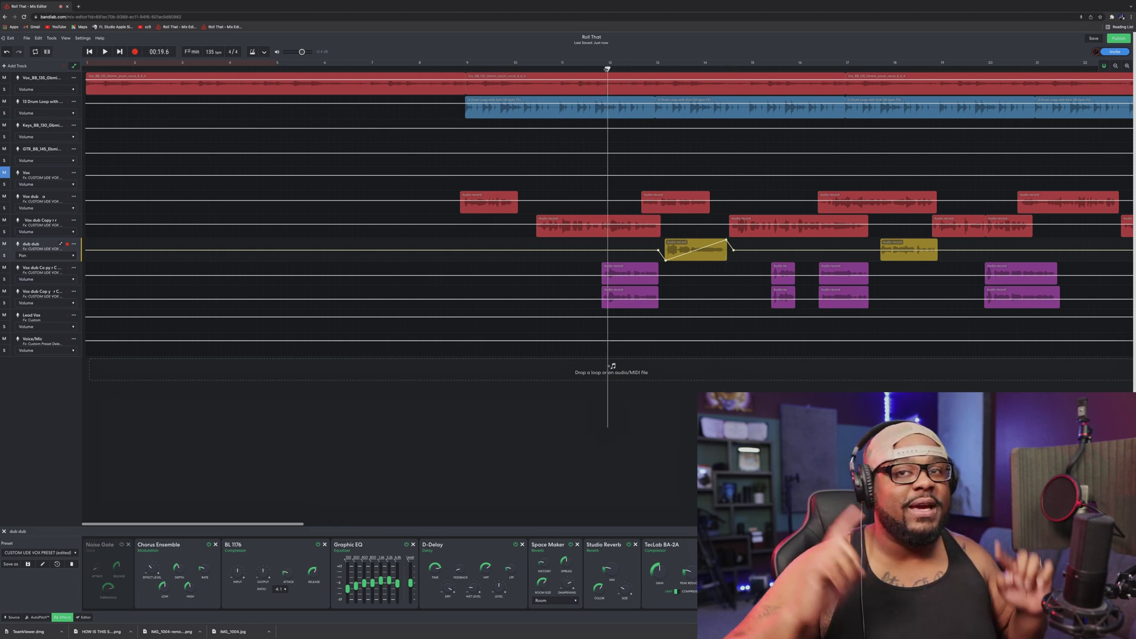
key("space")
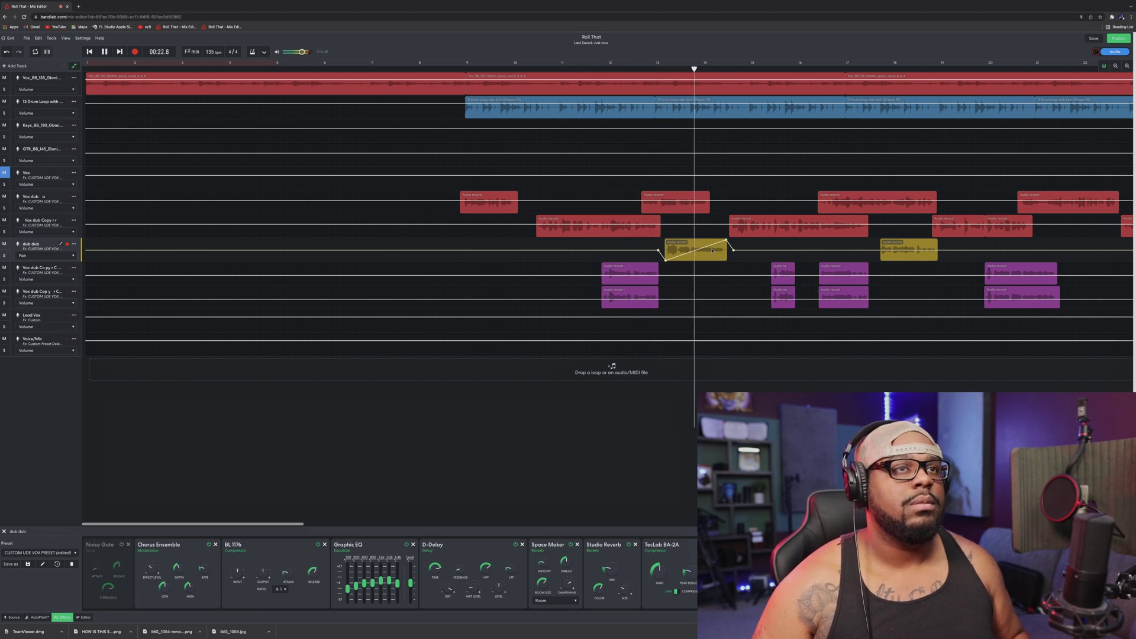
key("space")
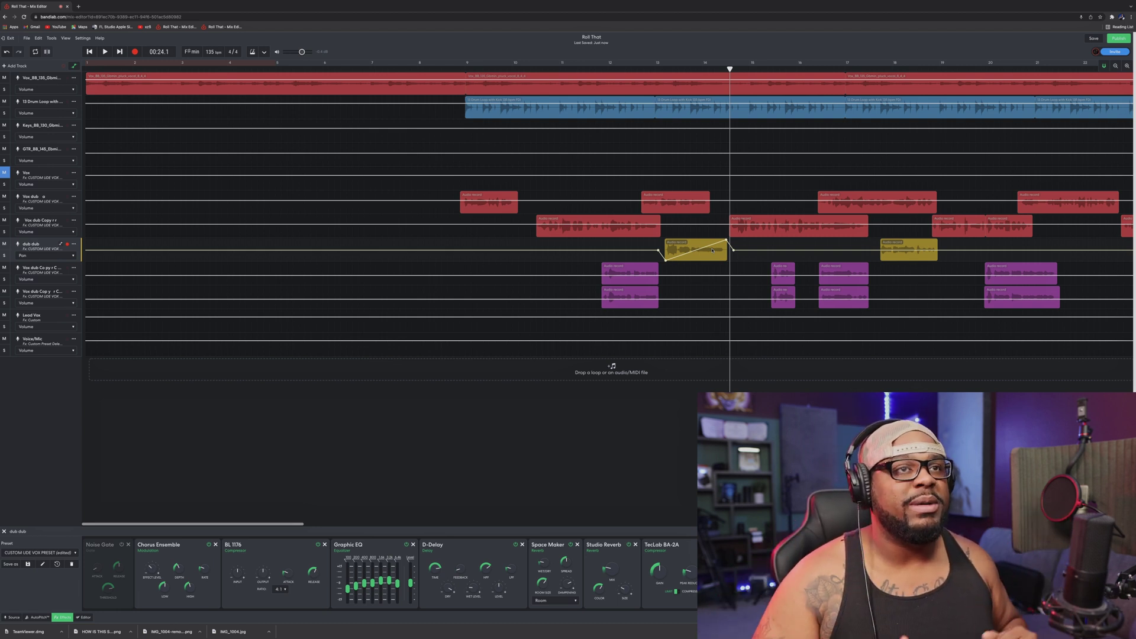
Open the list of automation parameters for the dub dub track
left_click(73, 255)
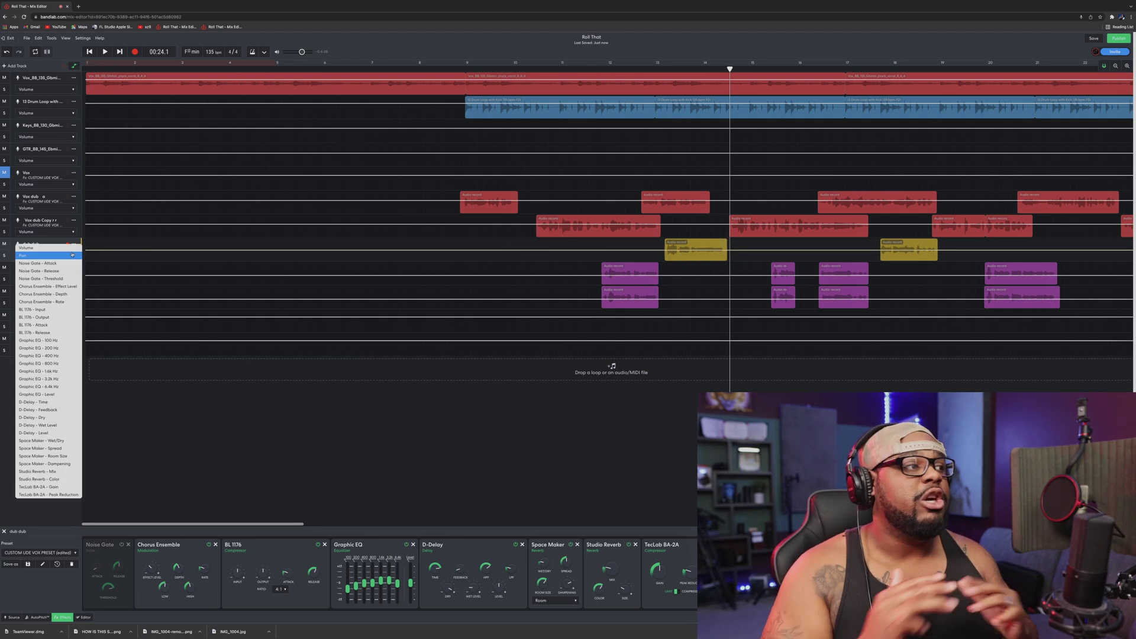